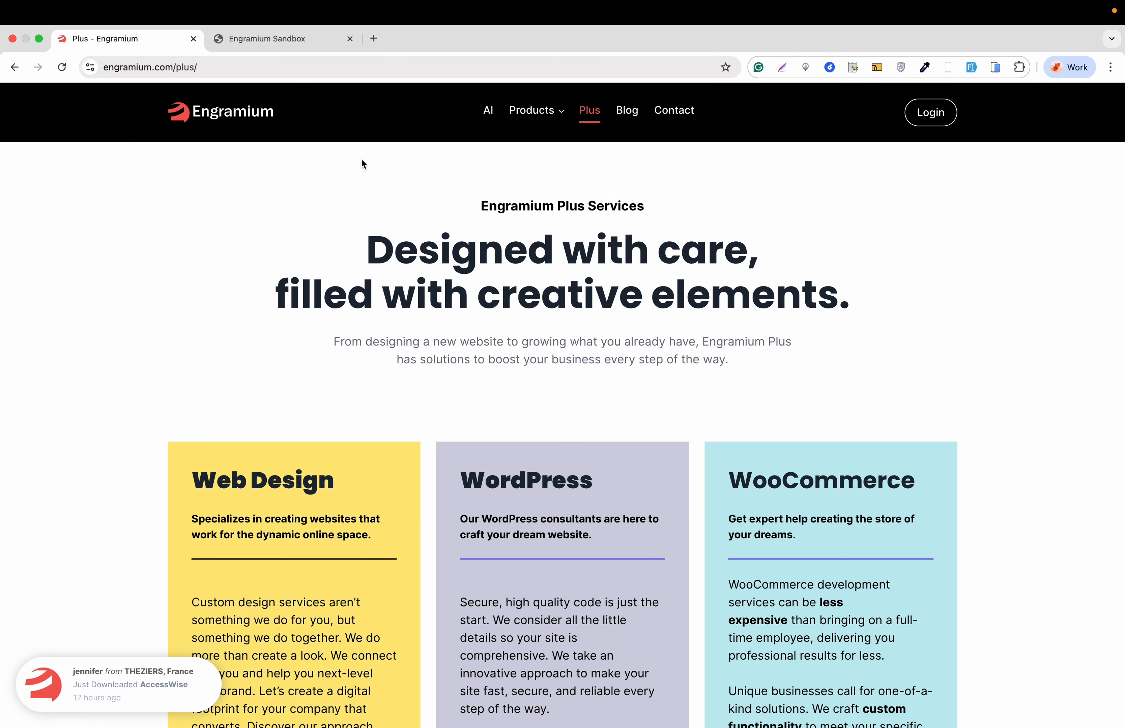
- Switch to the Engramium Sandbox site, open its WordPress dashboard and view the installed plugins
{"action": "left_click", "coordinate": [307, 43]}
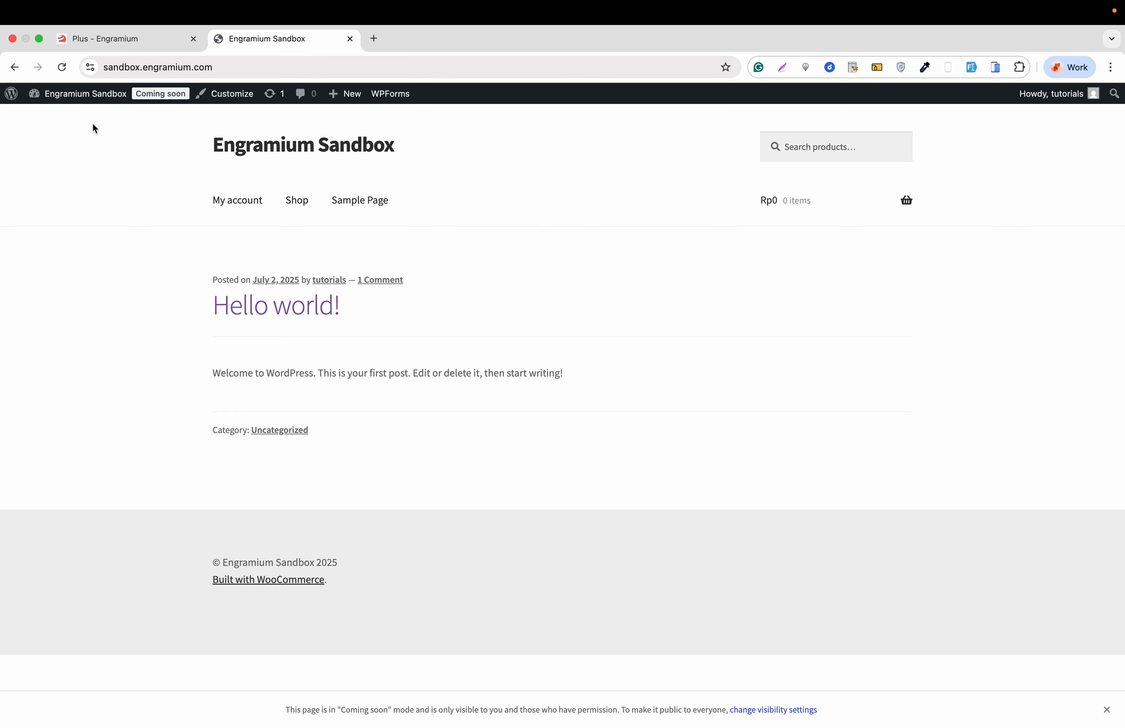
{"action": "left_click", "coordinate": [69, 119]}
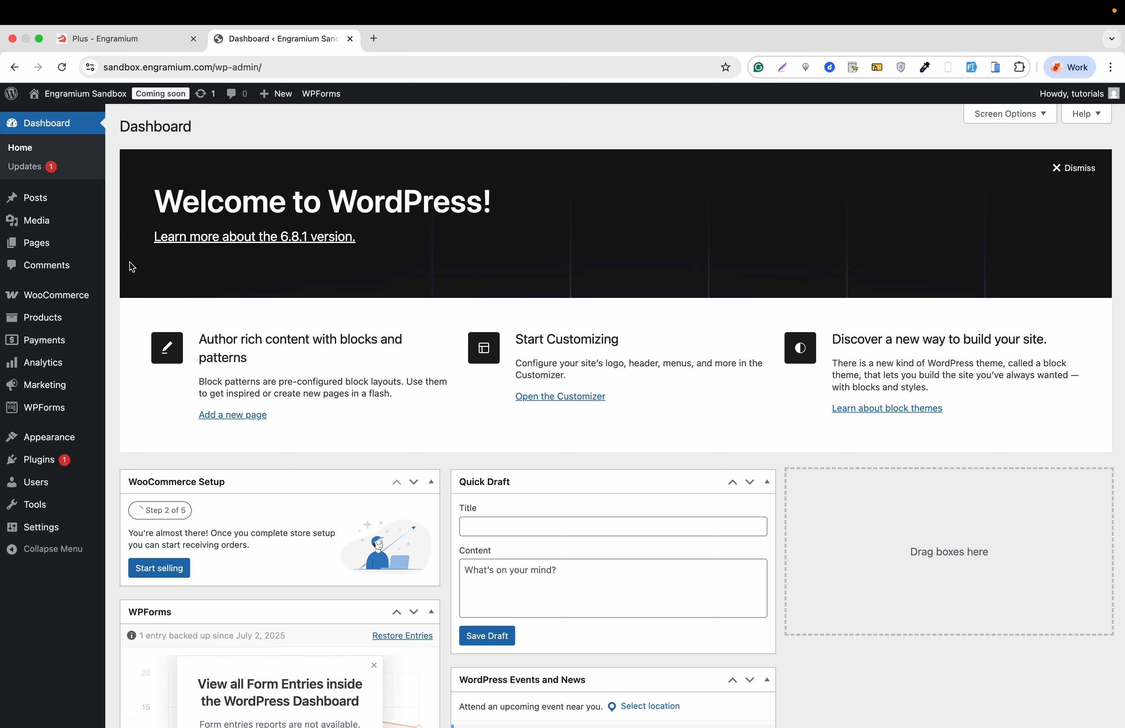
{"action": "mouse_move", "coordinate": [65, 305]}
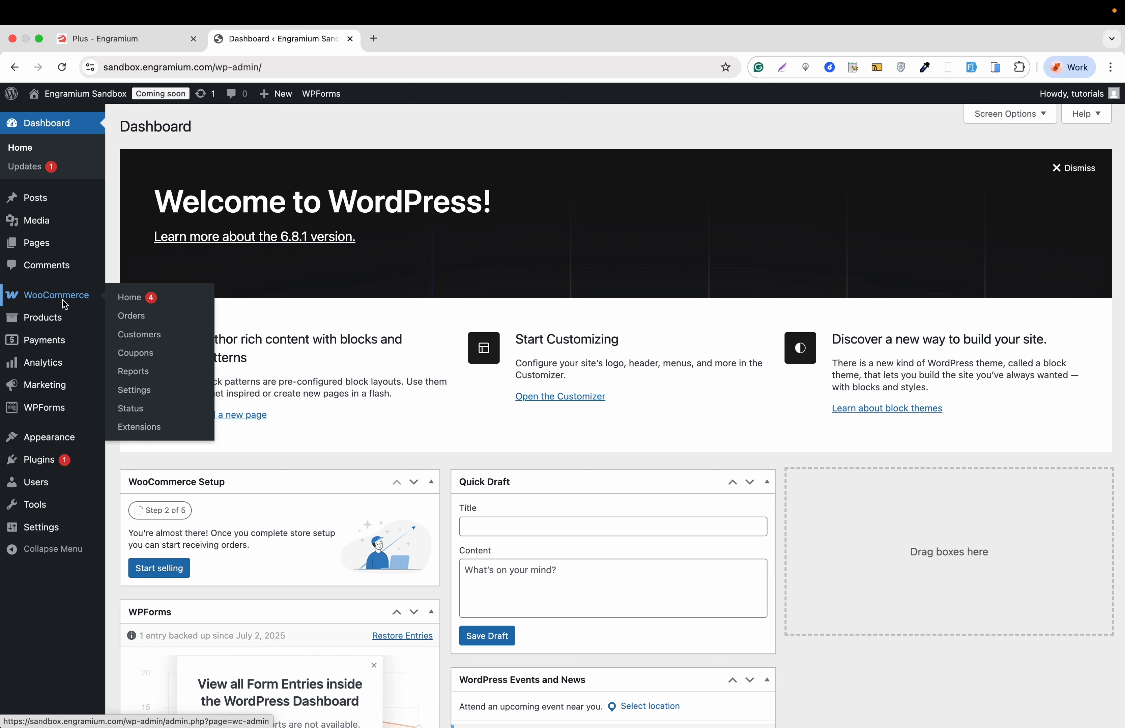
{"action": "mouse_move", "coordinate": [67, 459]}
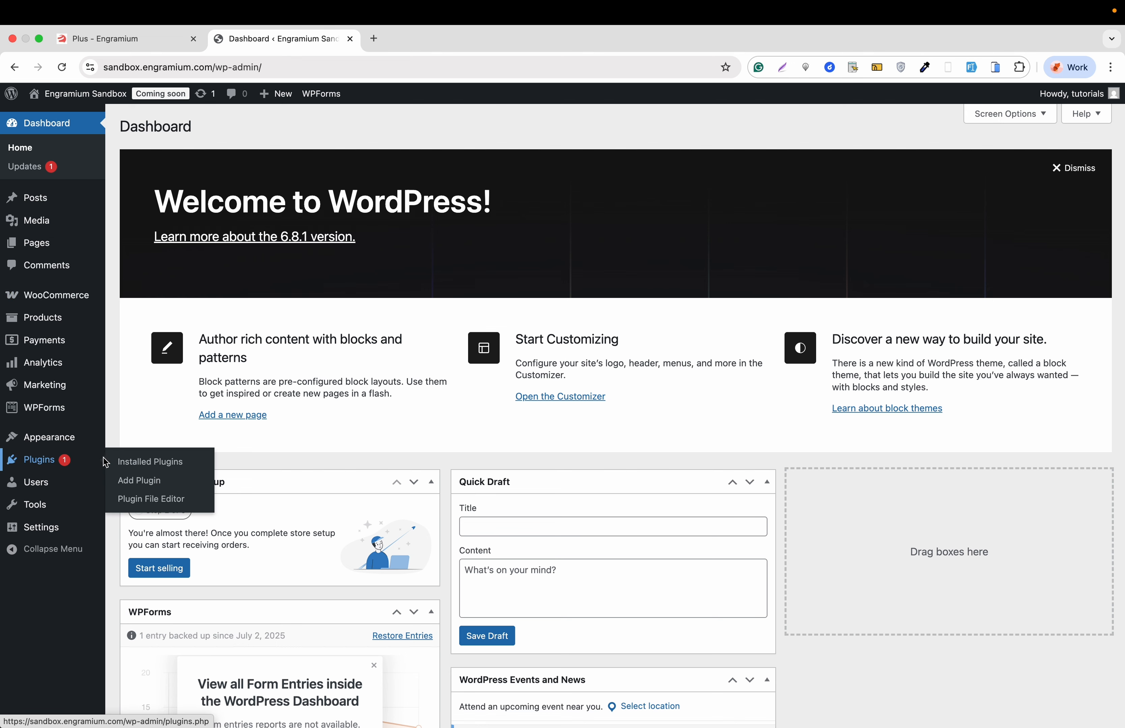
{"action": "left_click", "coordinate": [138, 462]}
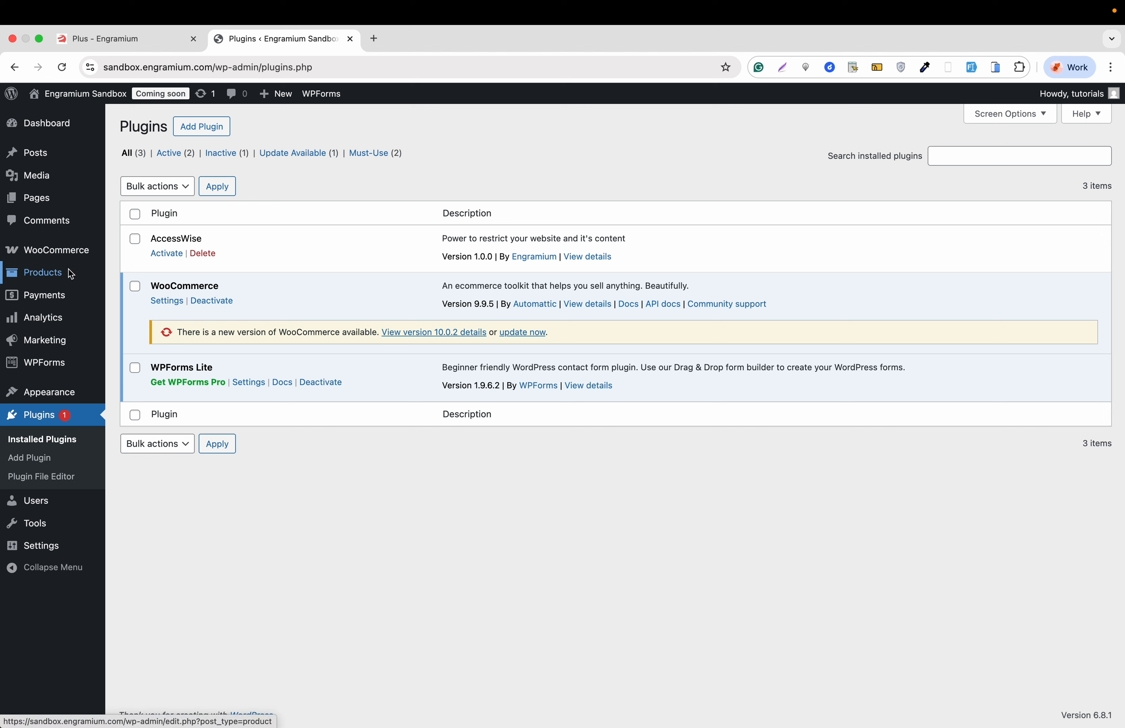
- Open the list of all store products and look through it
{"action": "mouse_move", "coordinate": [40, 273]}
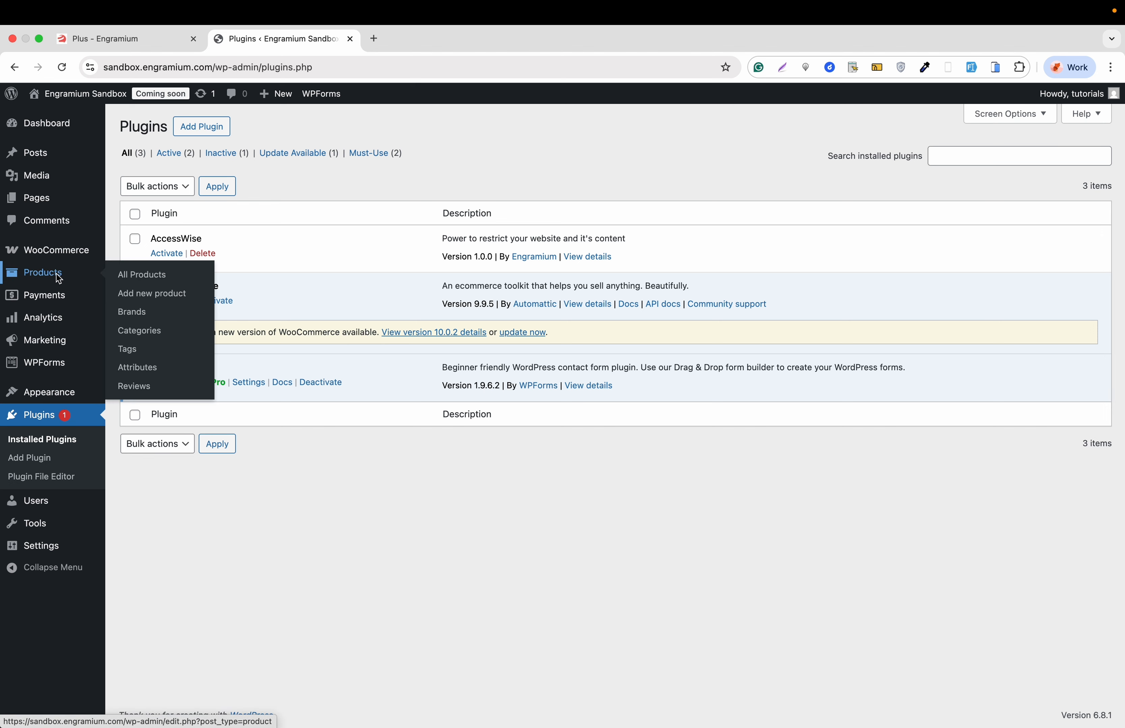
{"action": "left_click", "coordinate": [145, 279]}
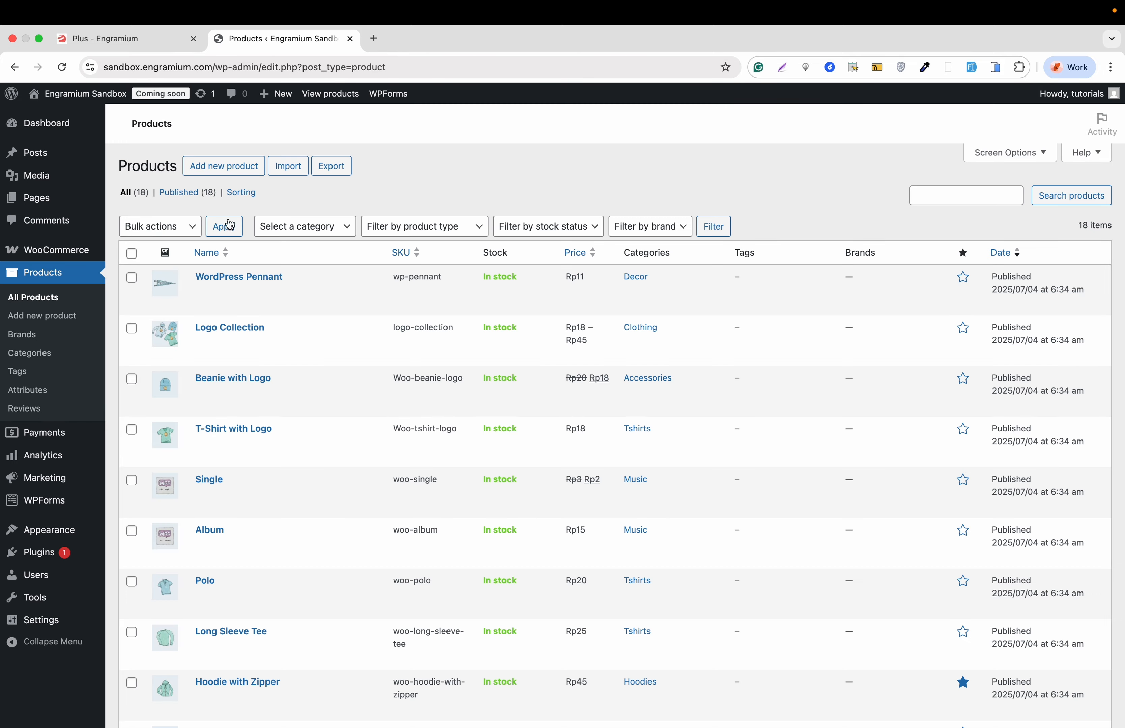
{"action": "scroll", "coordinate": [304, 494], "scroll_direction": "down", "scroll_amount": 8}
{"action": "scroll", "coordinate": [304, 497], "scroll_direction": "up", "scroll_amount": 8}
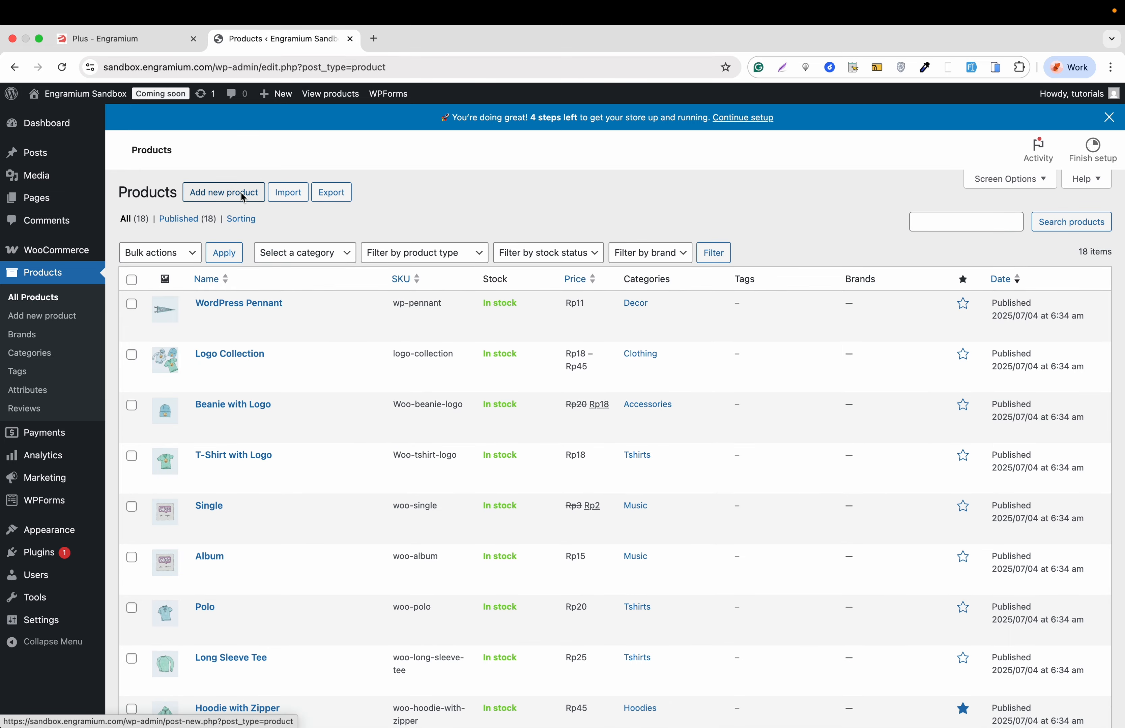
- Start a new product and name it "Magnetic DartBoard"
{"action": "left_click", "coordinate": [241, 193]}
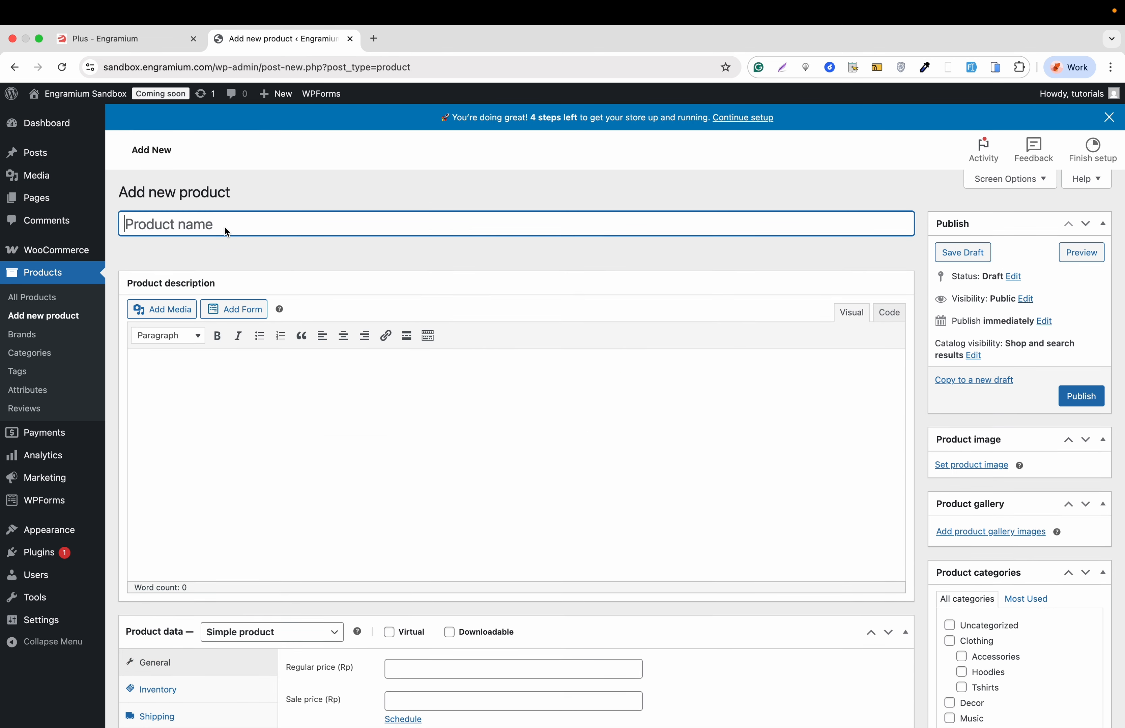
{"action": "type", "text": "Magn"}
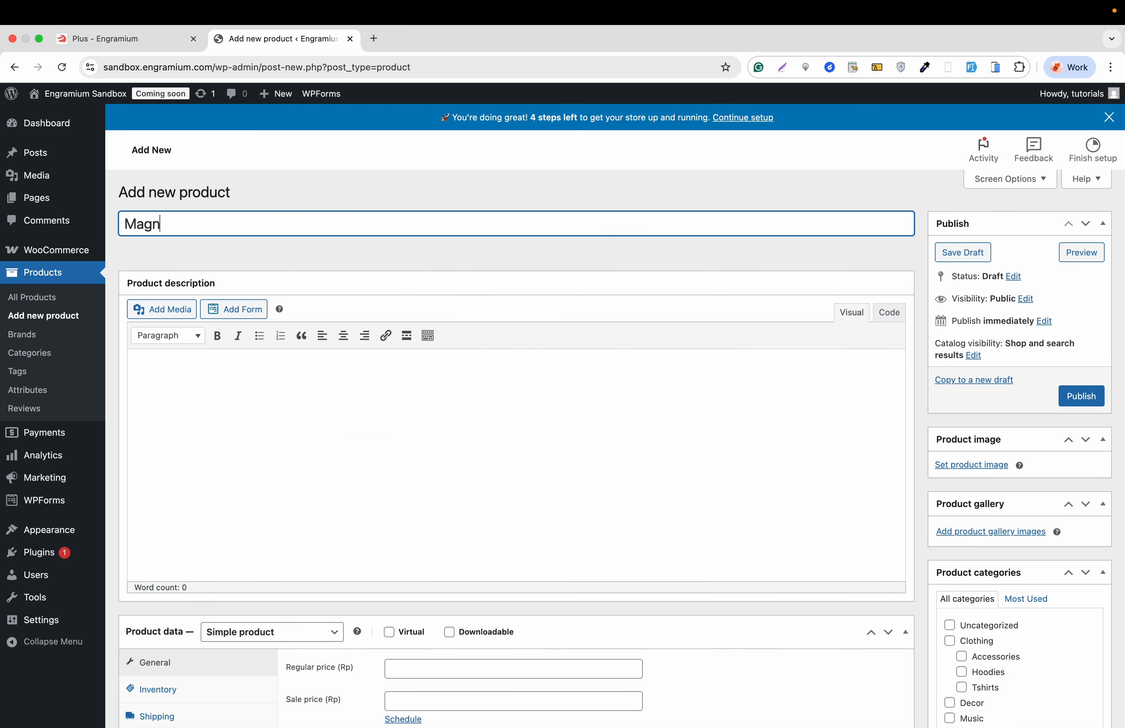
{"action": "type", "text": "etic DartBoard"}
{"action": "left_click", "coordinate": [263, 377]}
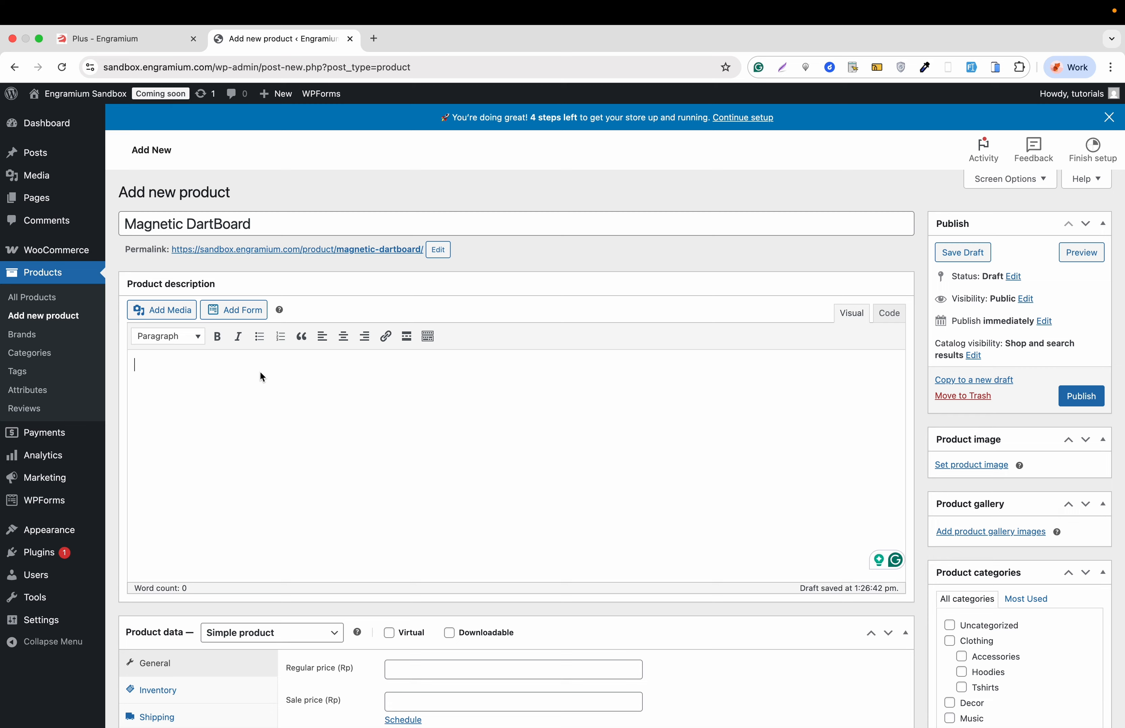
- Open ChatGPT in a new browser tab and ask "Give a simple description for magnatice dartboard it will be an WooCommerce product"
{"action": "left_click", "coordinate": [376, 39]}
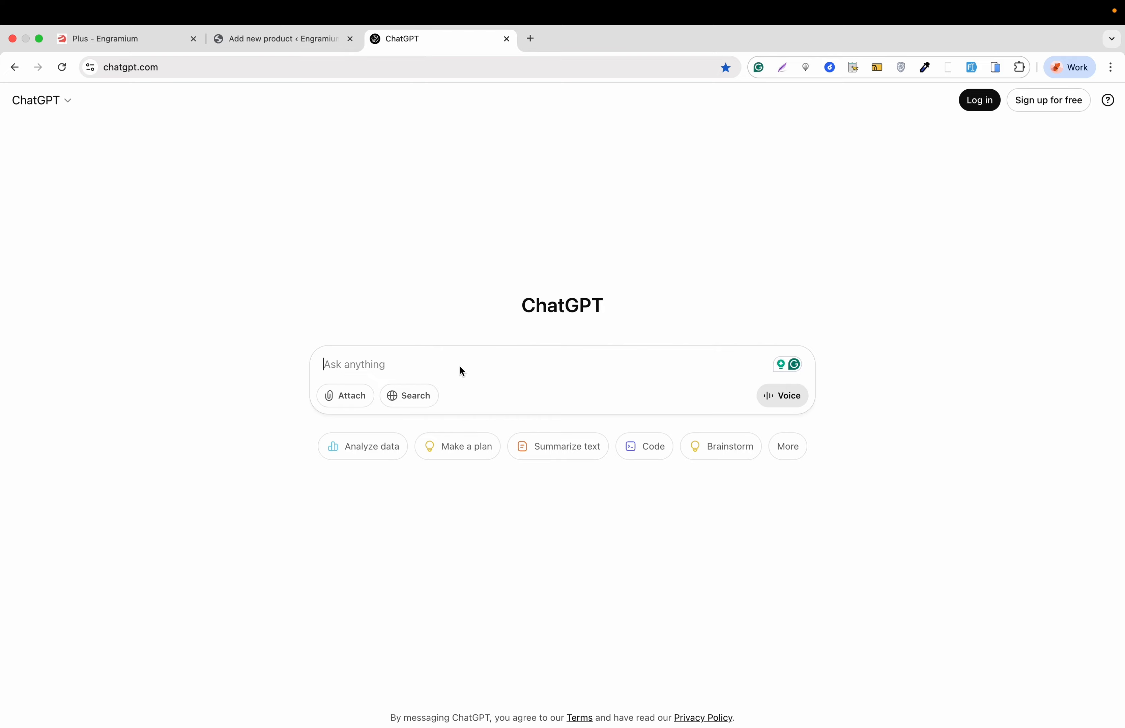
{"action": "type", "text": "Give a"}
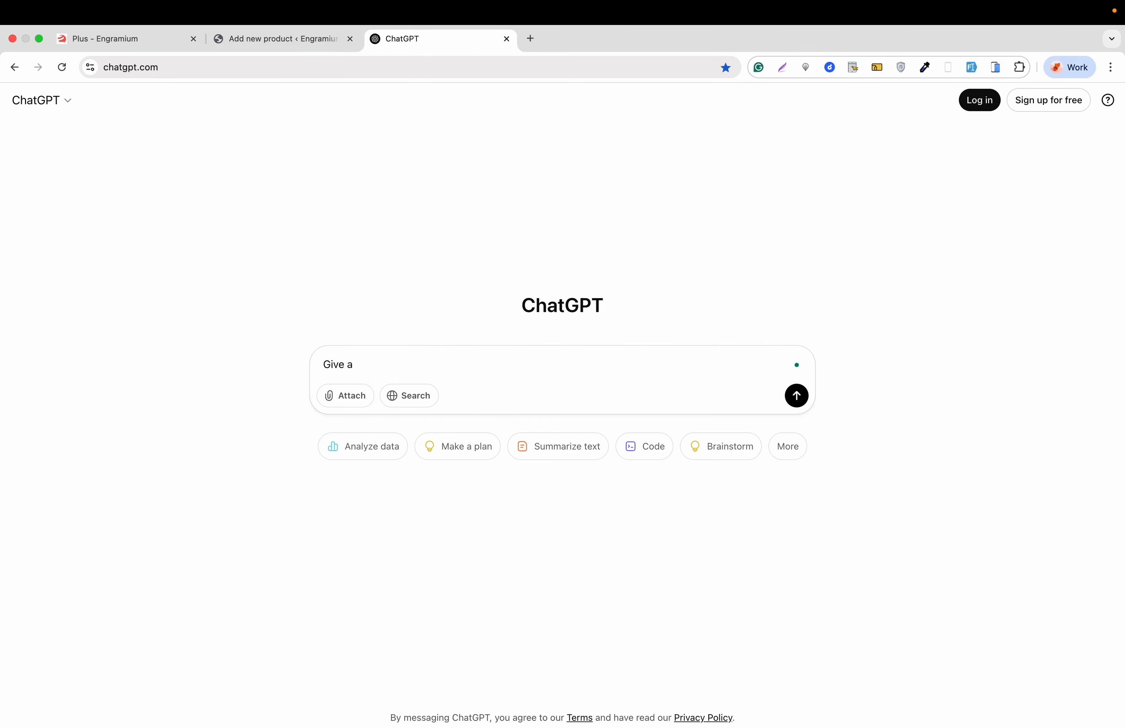
{"action": "type", "text": " simple description for magnatice dar"}
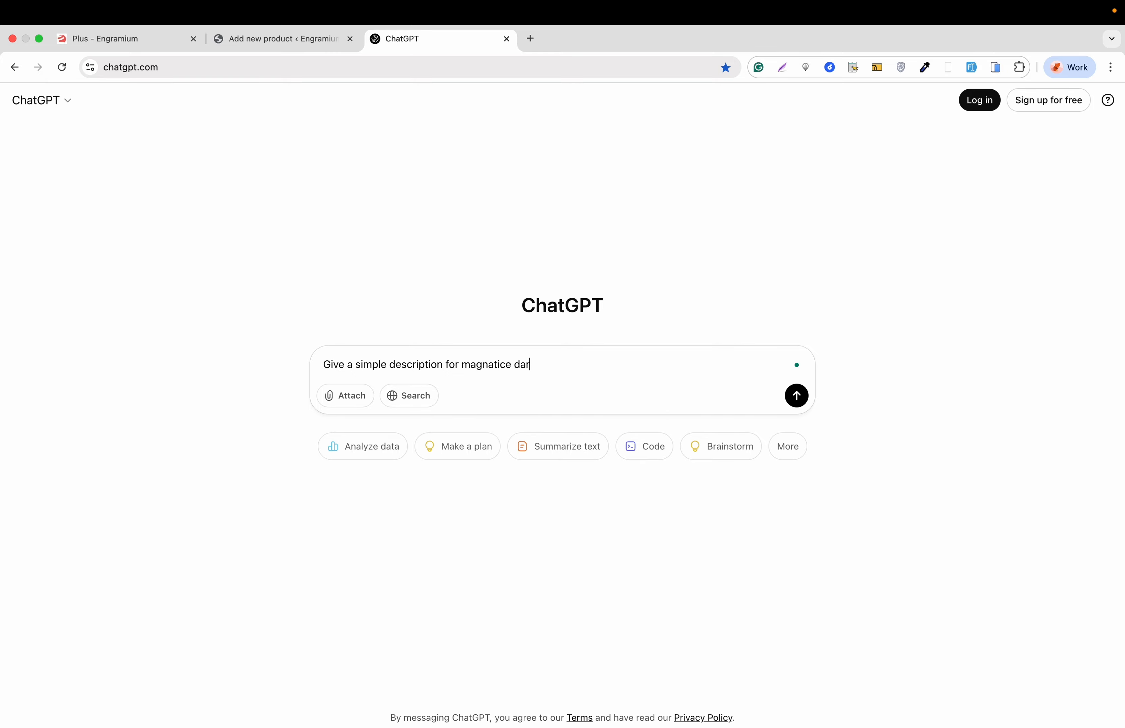
{"action": "type", "text": "tboard ma"}
{"action": "key", "text": "BackSpace"}
{"action": "key", "text": "BackSpace"}
{"action": "key", "text": "BackSpace"}
{"action": "type", "text": "it will a"}
{"action": "key", "text": "BackSpace"}
{"action": "type", "text": "be an WooCom"}
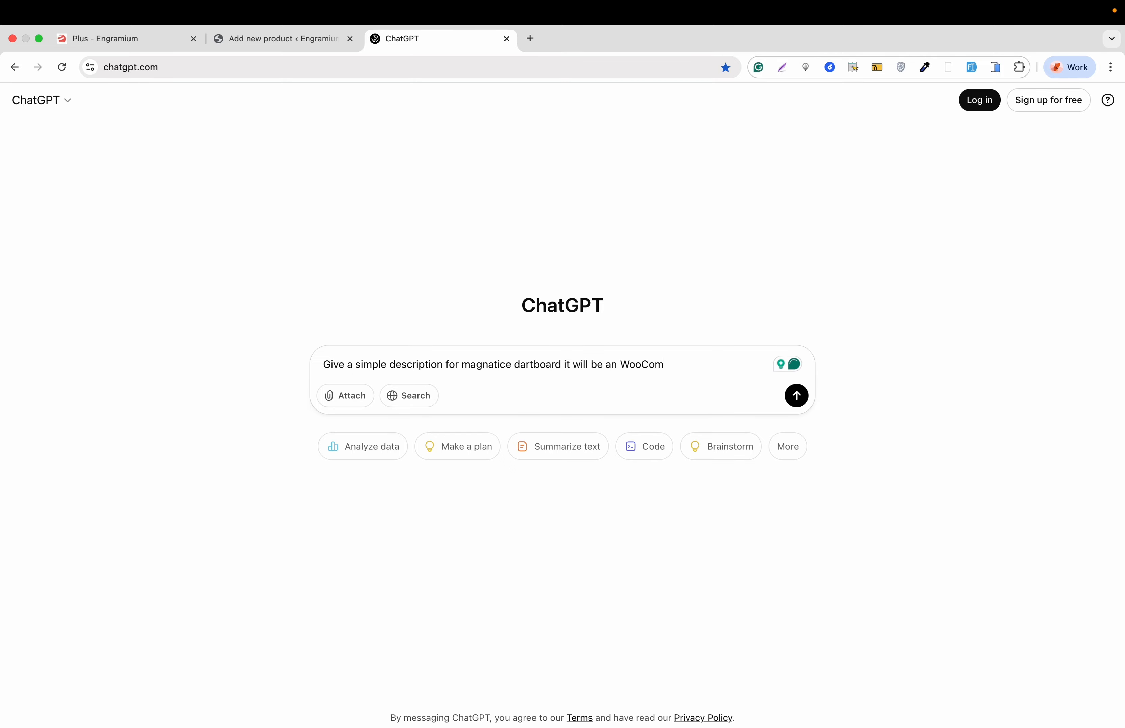
{"action": "type", "text": "merce product"}
{"action": "key", "text": "Return"}
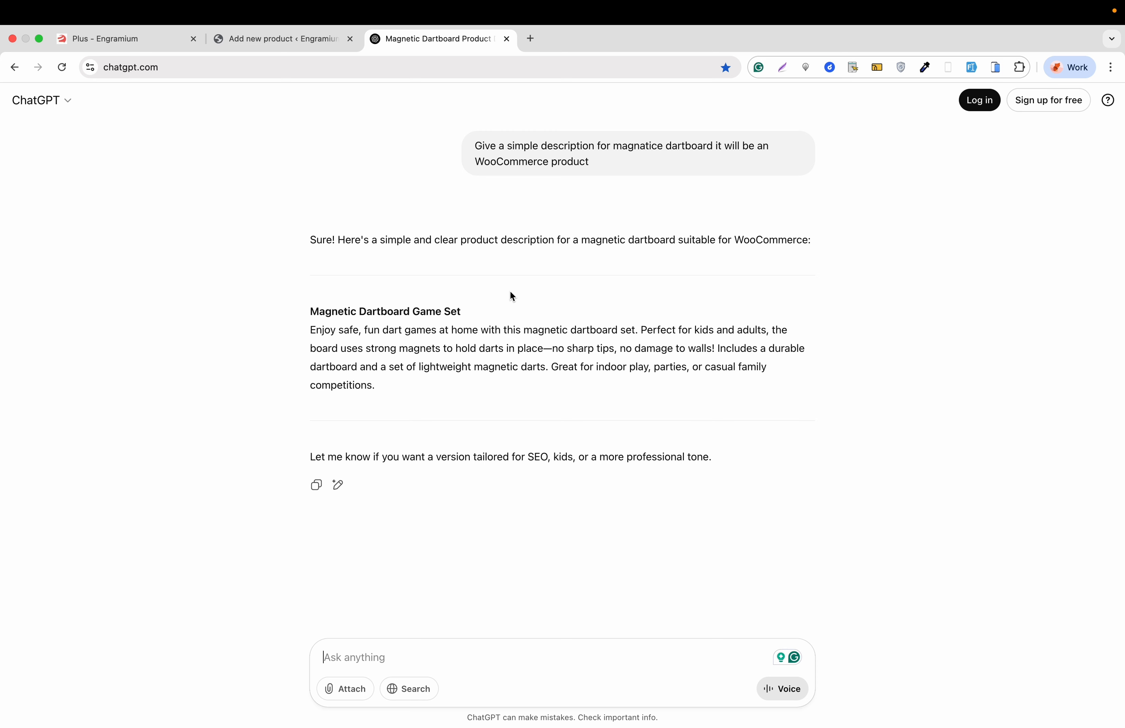
- Copy the generated description paragraph from ChatGPT and paste it into the product description in WordPress
{"action": "triple_click", "coordinate": [443, 350]}
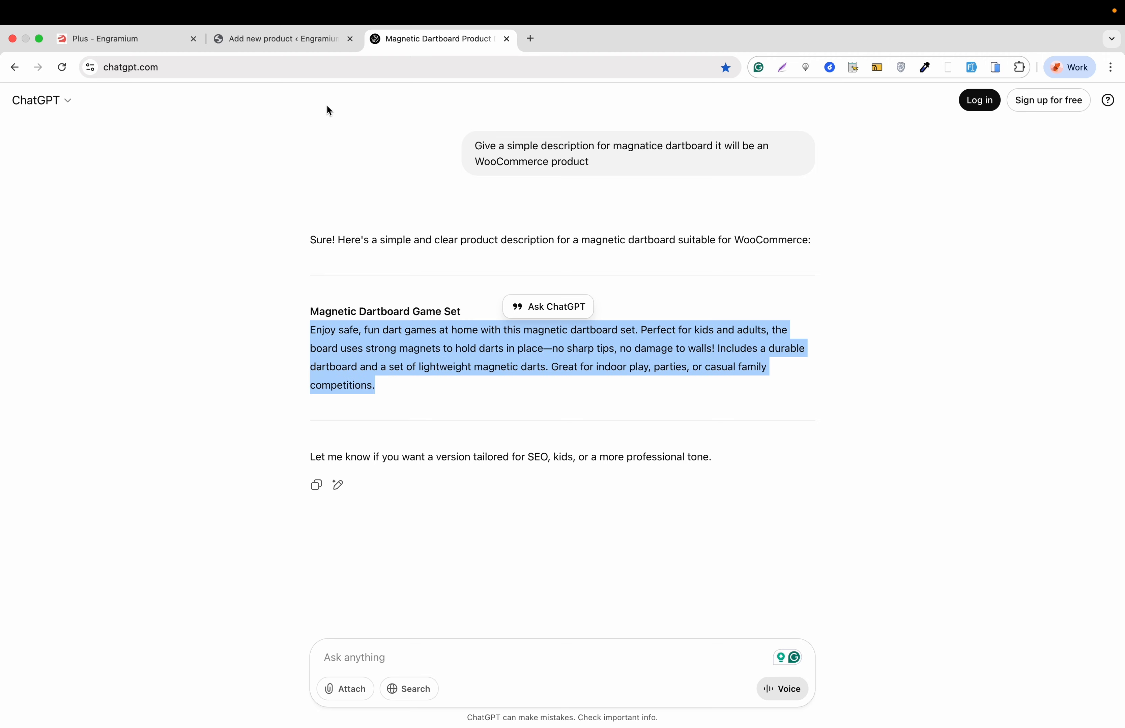
{"action": "right_click", "coordinate": [378, 348]}
{"action": "left_click", "coordinate": [409, 376]}
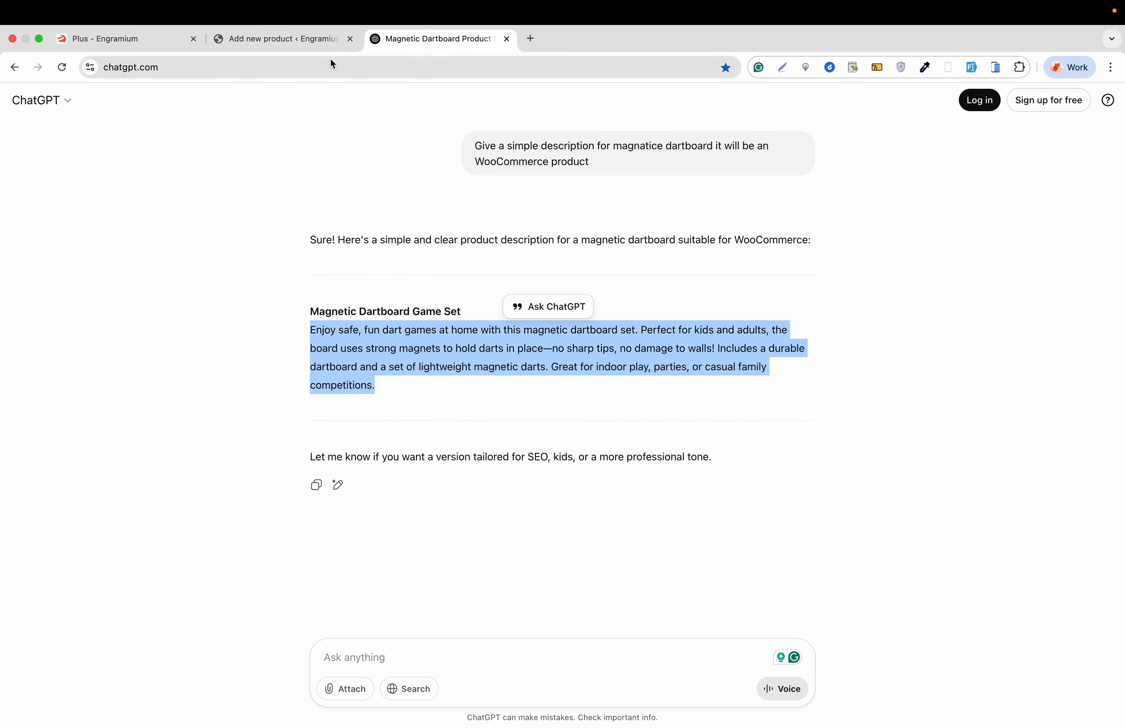
{"action": "left_click", "coordinate": [325, 46]}
{"action": "left_click", "coordinate": [311, 366]}
{"action": "key", "text": "super+v"}
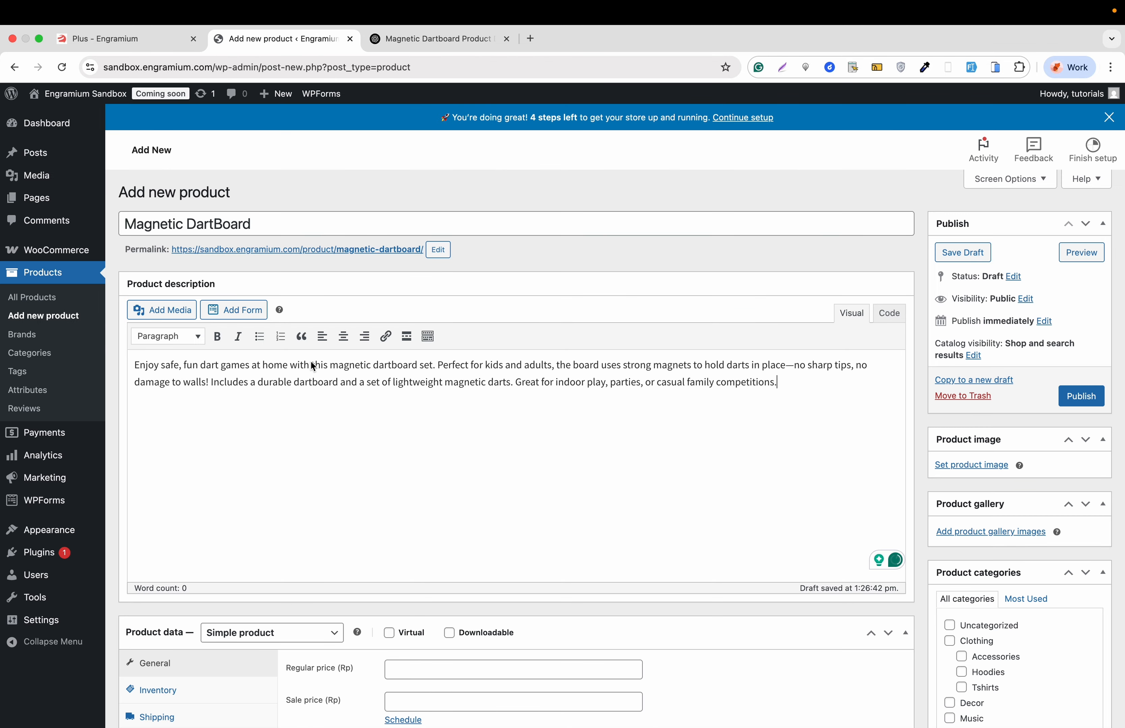
- Set the product's regular price to 45 and its sale price to 40
{"action": "scroll", "coordinate": [311, 365], "scroll_direction": "down", "scroll_amount": 5}
{"action": "scroll", "coordinate": [312, 367], "scroll_direction": "down", "scroll_amount": 2}
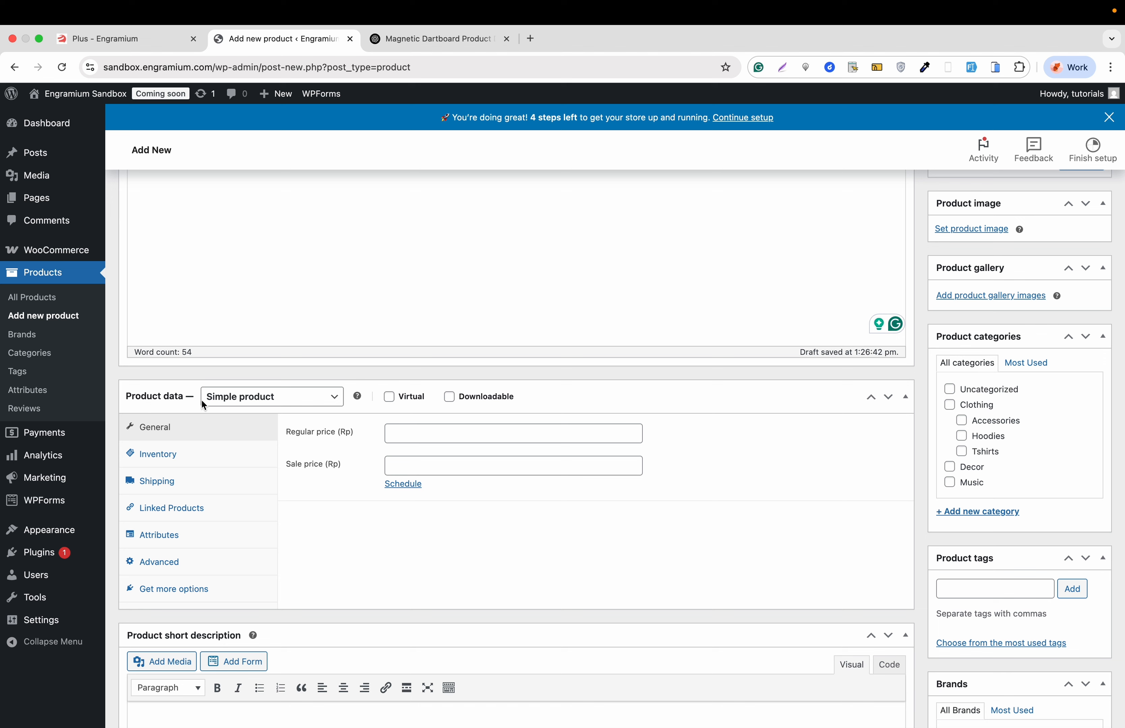
{"action": "left_click", "coordinate": [409, 432]}
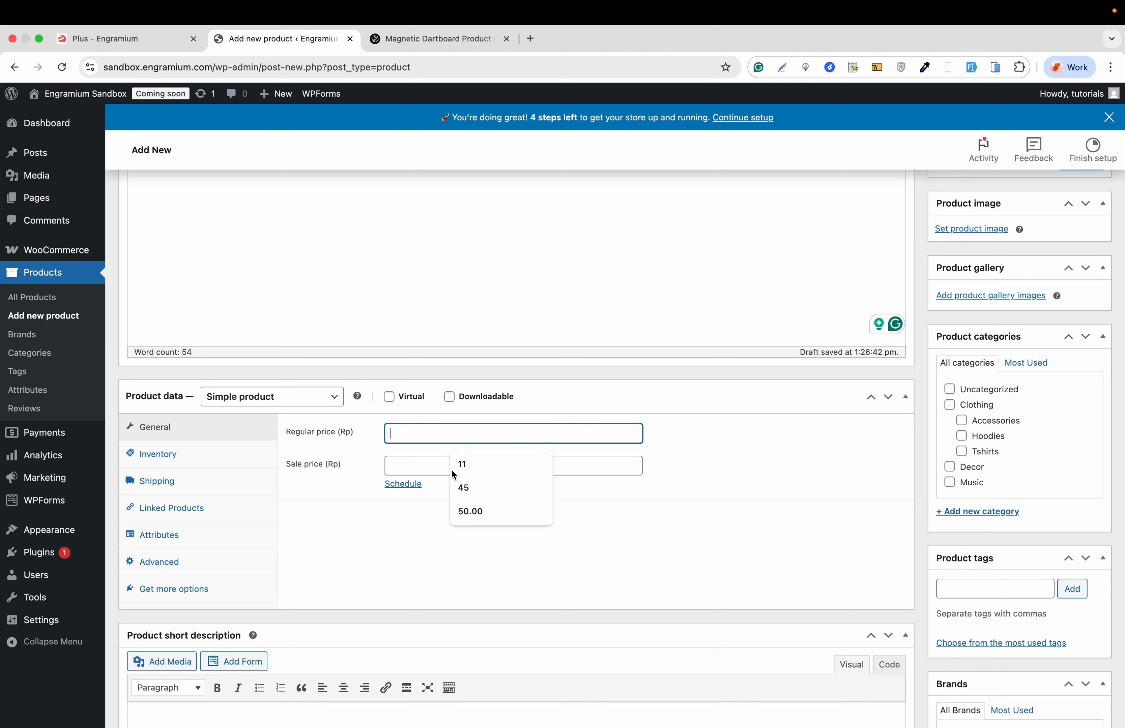
{"action": "left_click", "coordinate": [460, 480]}
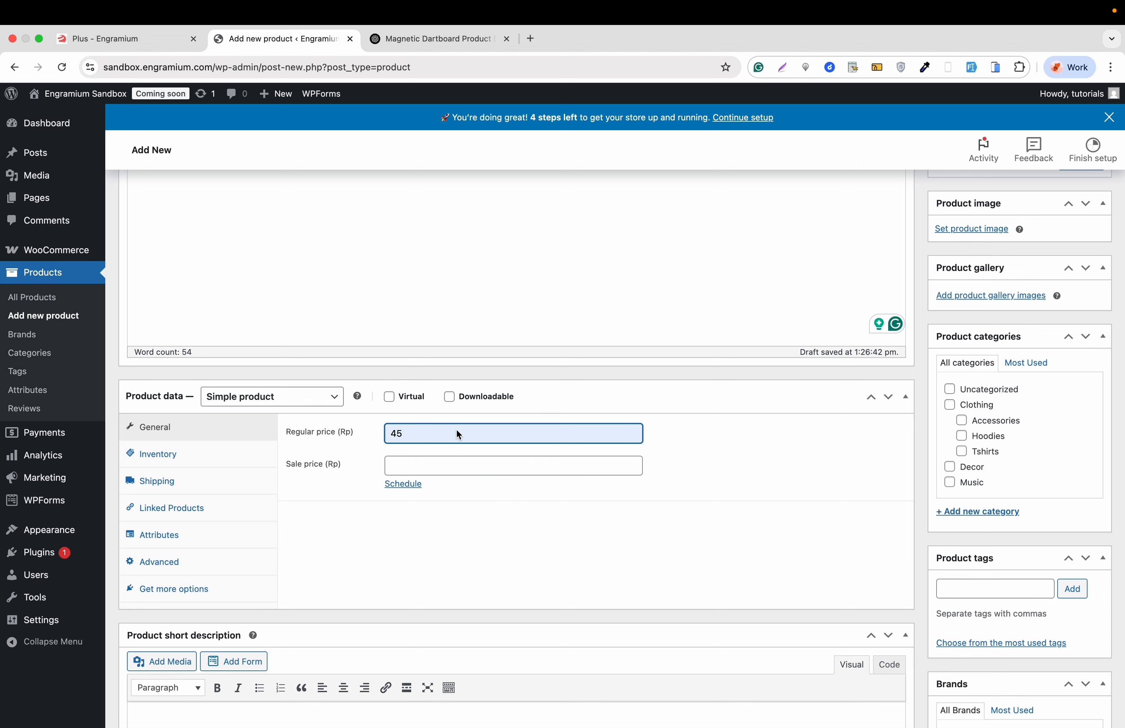
{"action": "left_click", "coordinate": [420, 465]}
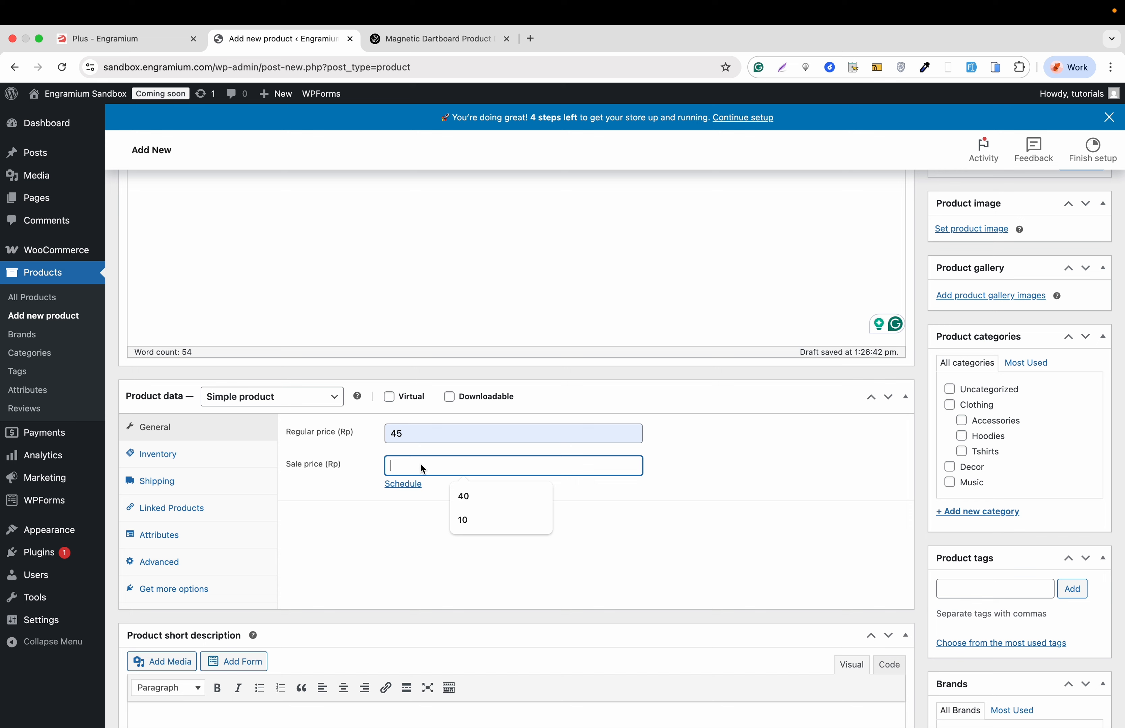
{"action": "type", "text": "40"}
- Enable stock quantity tracking in the product's inventory settings and set backorders to Allow
{"action": "left_click", "coordinate": [200, 450]}
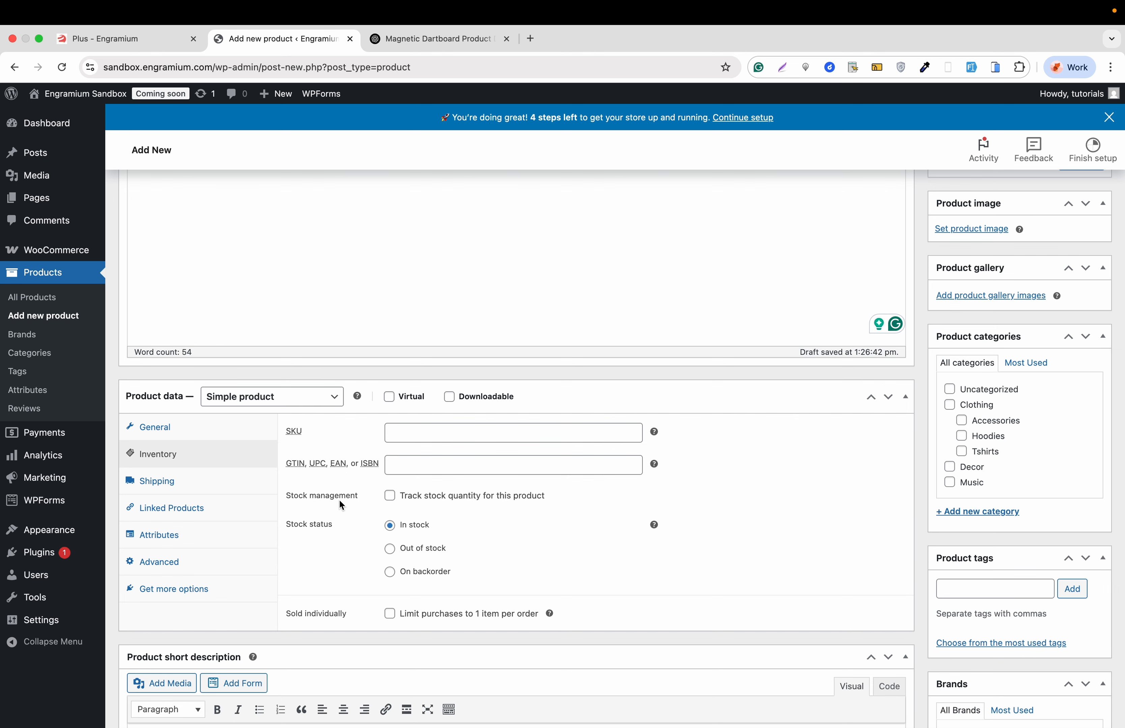
{"action": "left_click", "coordinate": [390, 496]}
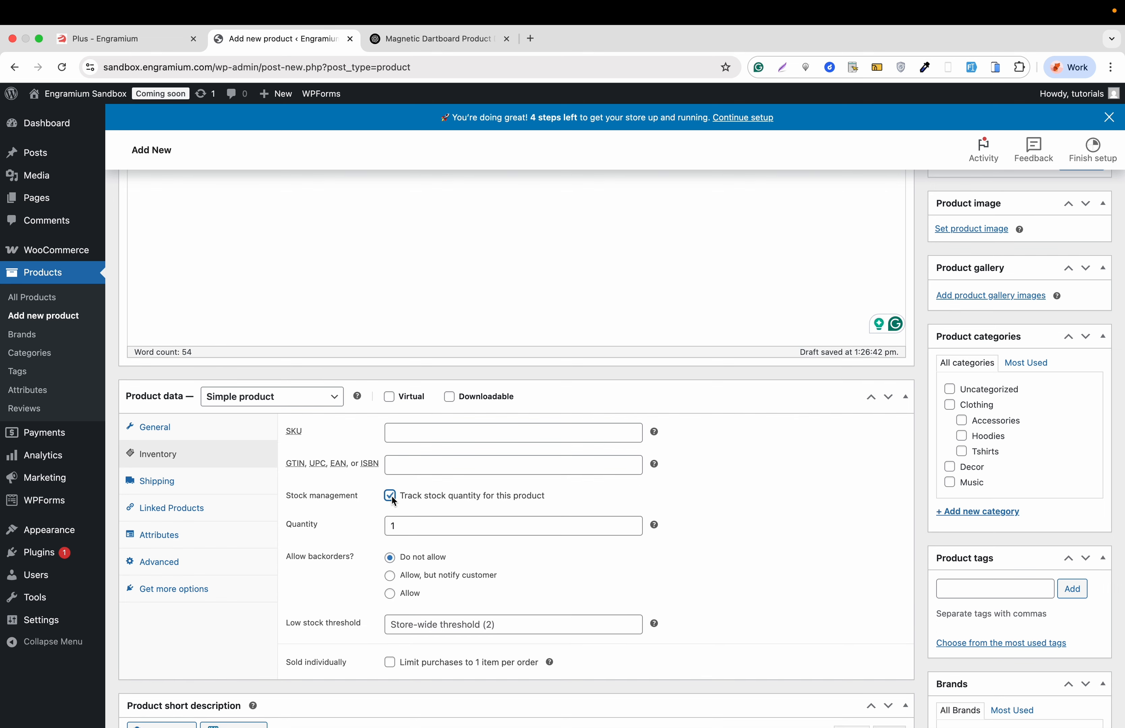
{"action": "scroll", "coordinate": [367, 520], "scroll_direction": "down", "scroll_amount": 2}
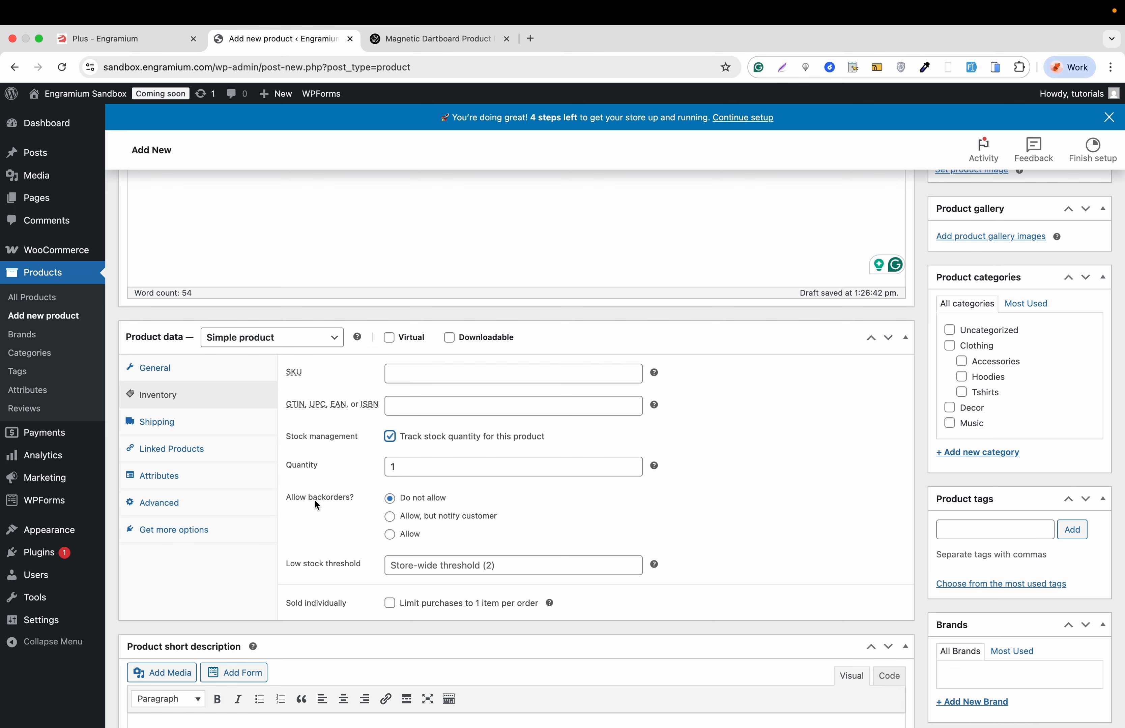
{"action": "left_click", "coordinate": [393, 533]}
{"action": "scroll", "coordinate": [344, 537], "scroll_direction": "down", "scroll_amount": 1}
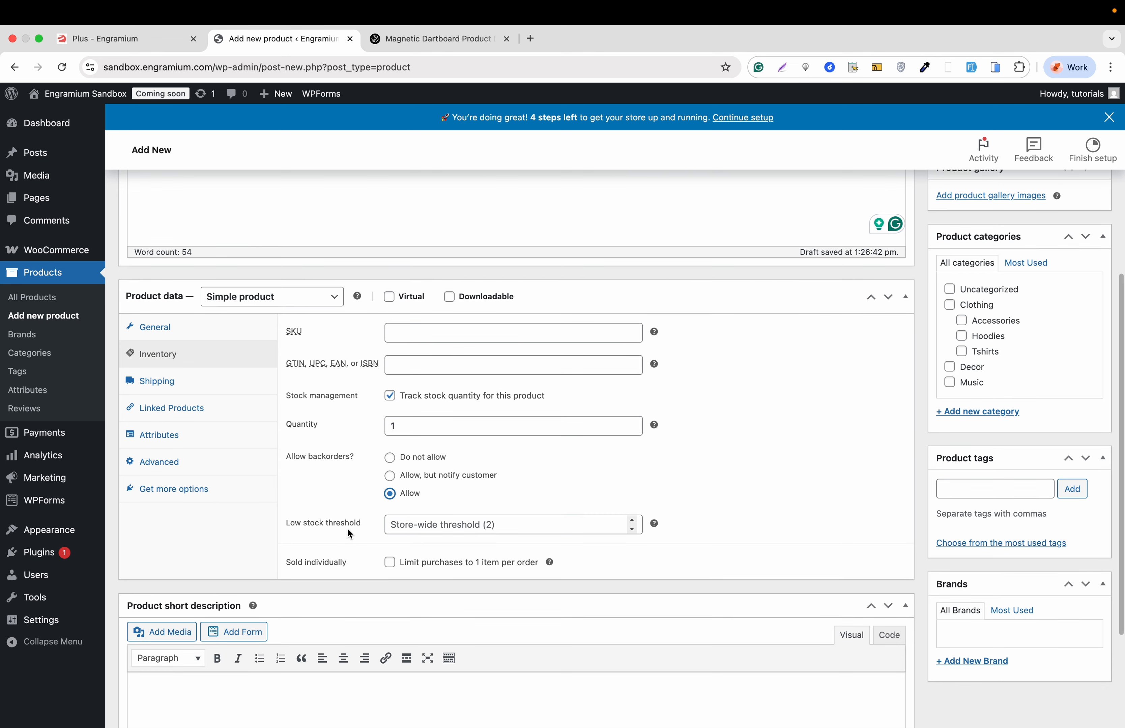
- Set the low stock threshold to 21 and limit purchases to 1 item per order
{"action": "left_click", "coordinate": [439, 532]}
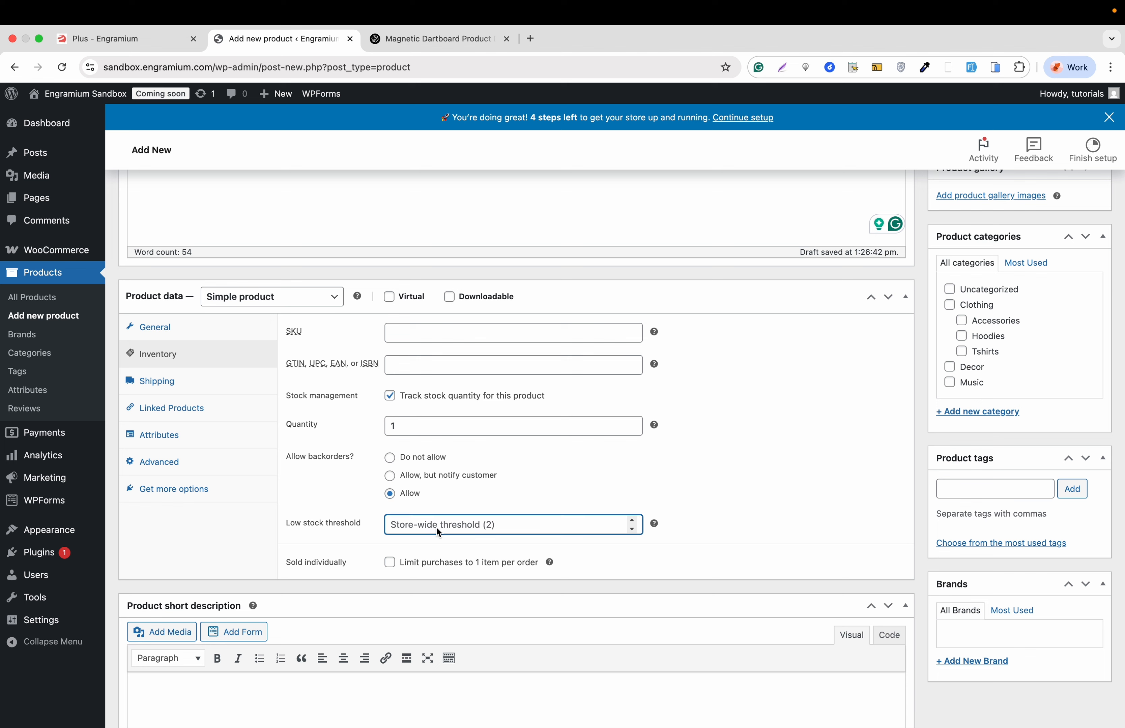
{"action": "type", "text": "21"}
{"action": "left_click", "coordinate": [391, 564]}
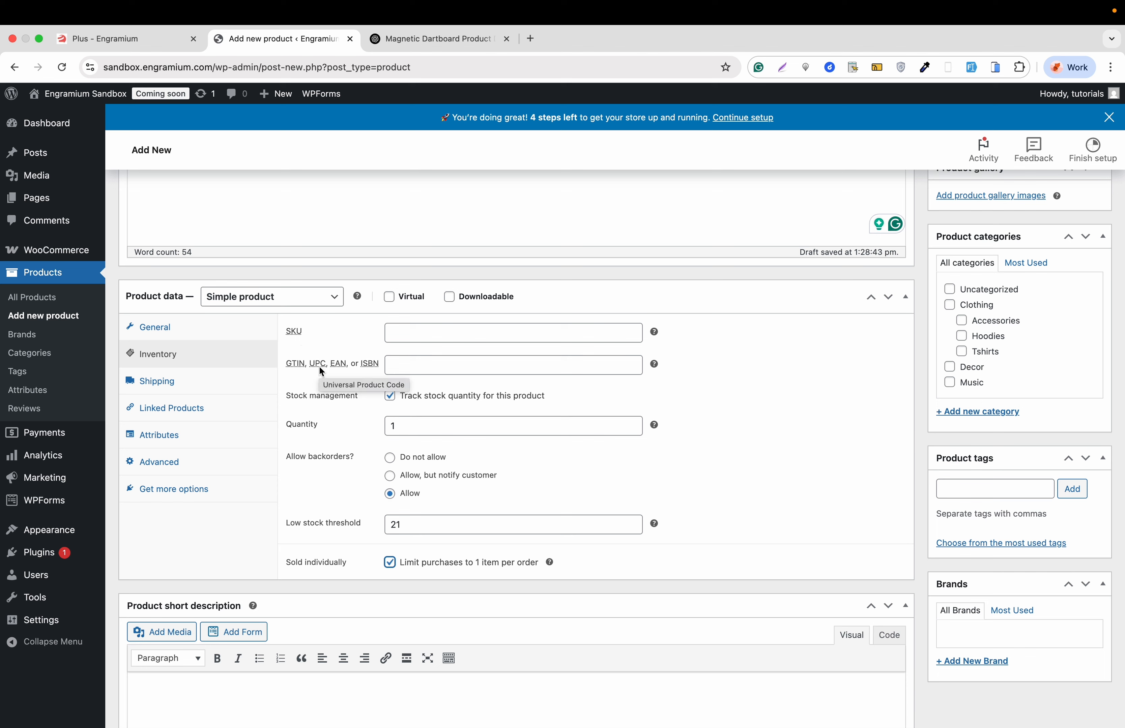
{"action": "mouse_move", "coordinate": [655, 334]}
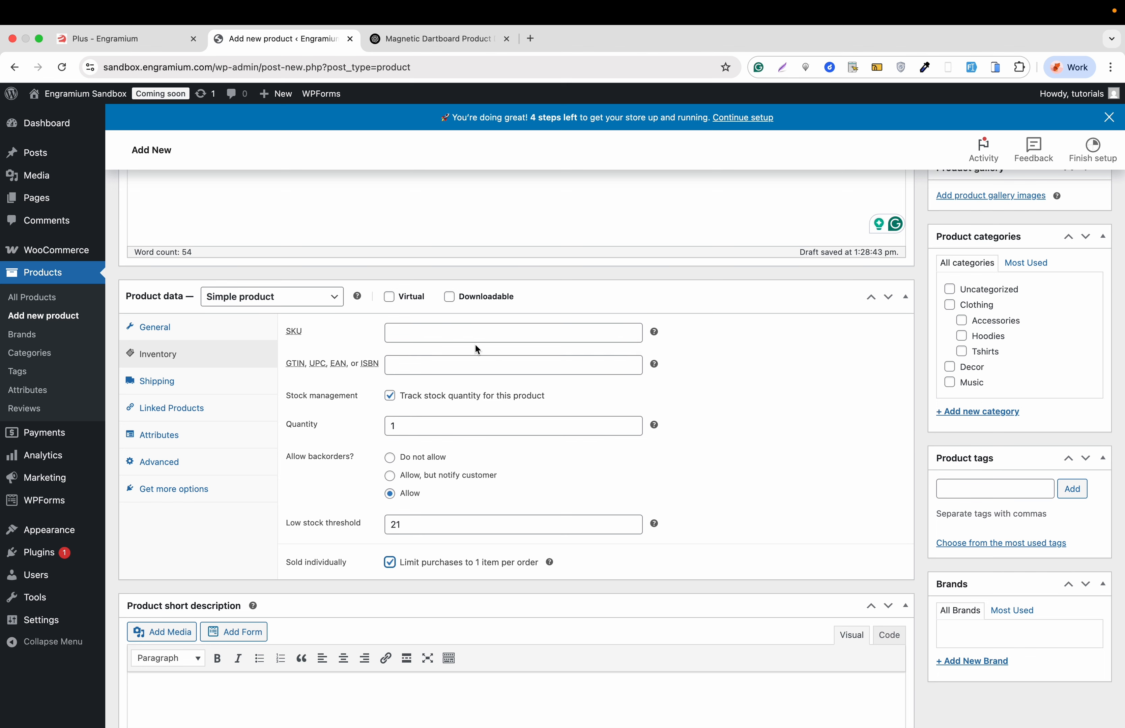
- Review the product's shipping settings, including weight, dimensions and the available shipping classes
{"action": "left_click", "coordinate": [191, 383]}
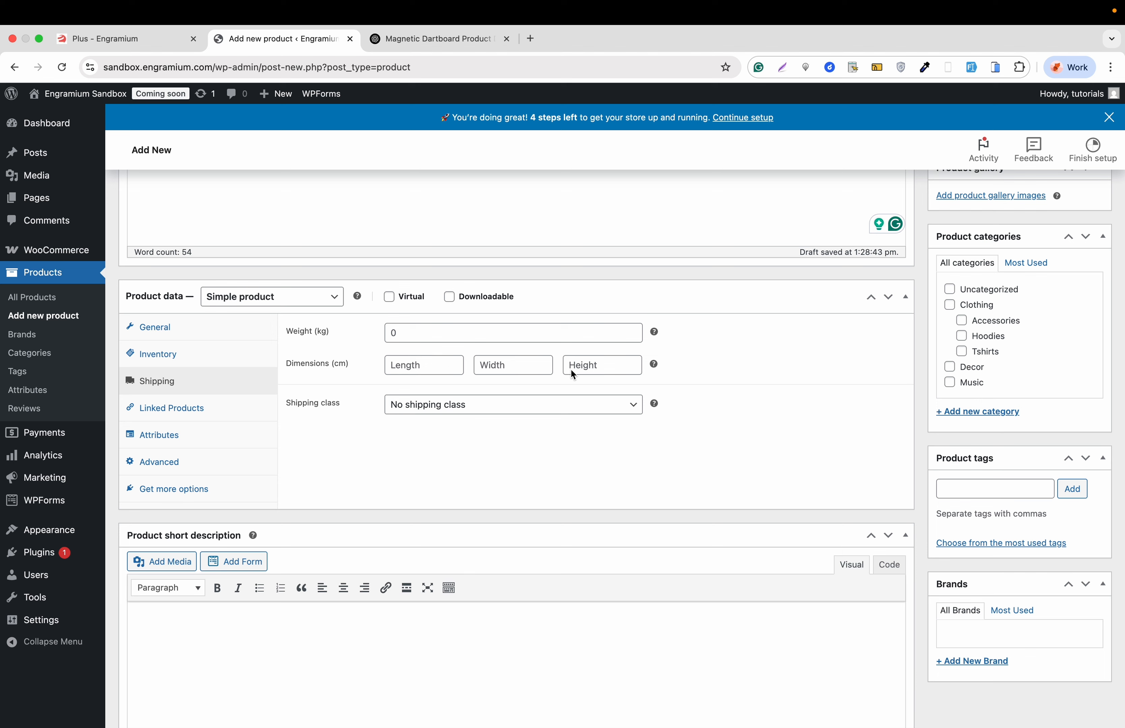
{"action": "left_click", "coordinate": [454, 407]}
{"action": "left_click", "coordinate": [456, 408]}
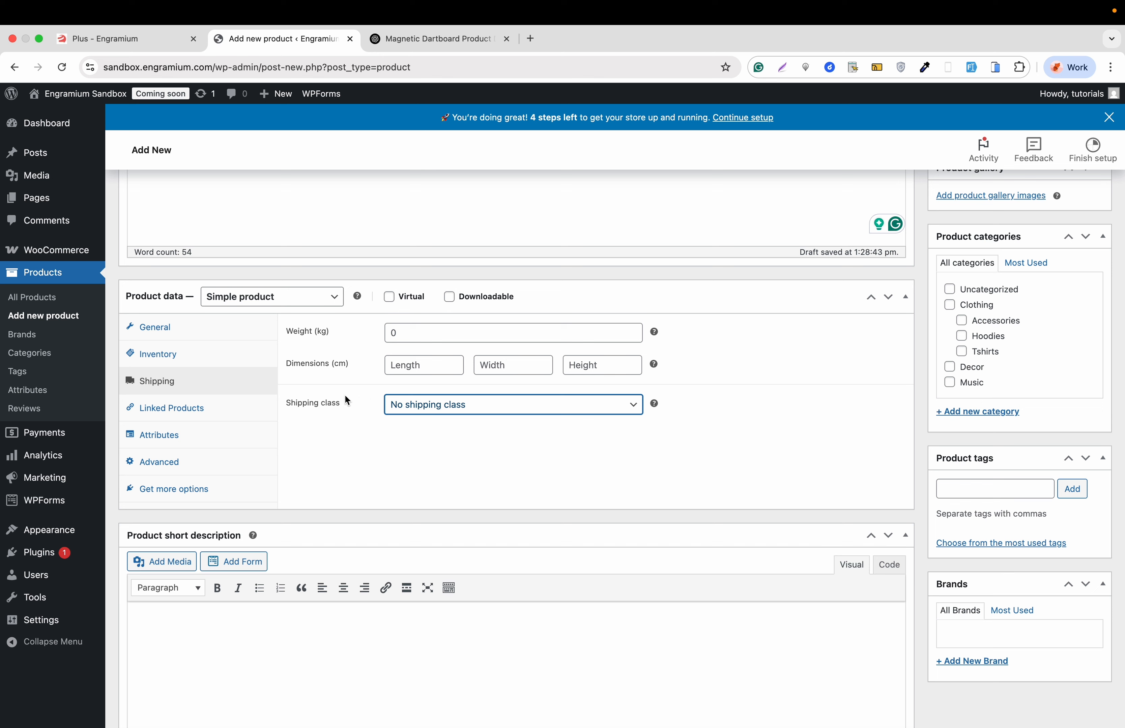
- Copy the product name Logo Collection from the product list and add that product as an upsell in the linked products settings
{"action": "left_click", "coordinate": [183, 411]}
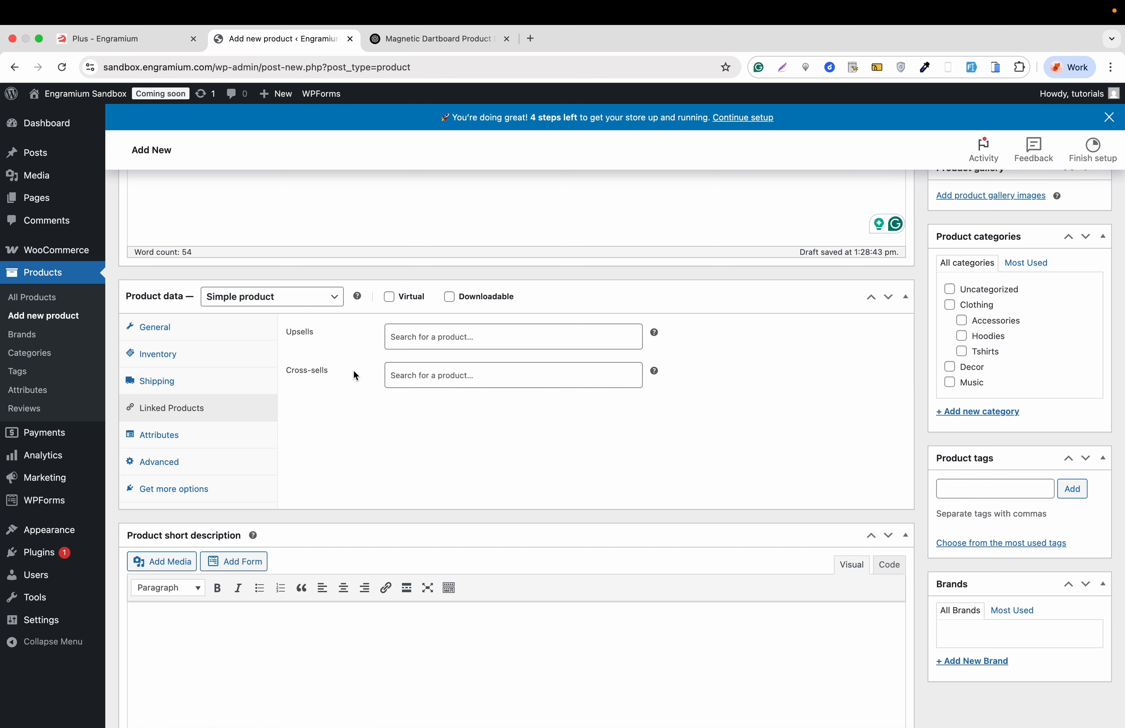
{"action": "right_click", "coordinate": [42, 294]}
{"action": "left_click", "coordinate": [58, 302]}
{"action": "left_click", "coordinate": [402, 40]}
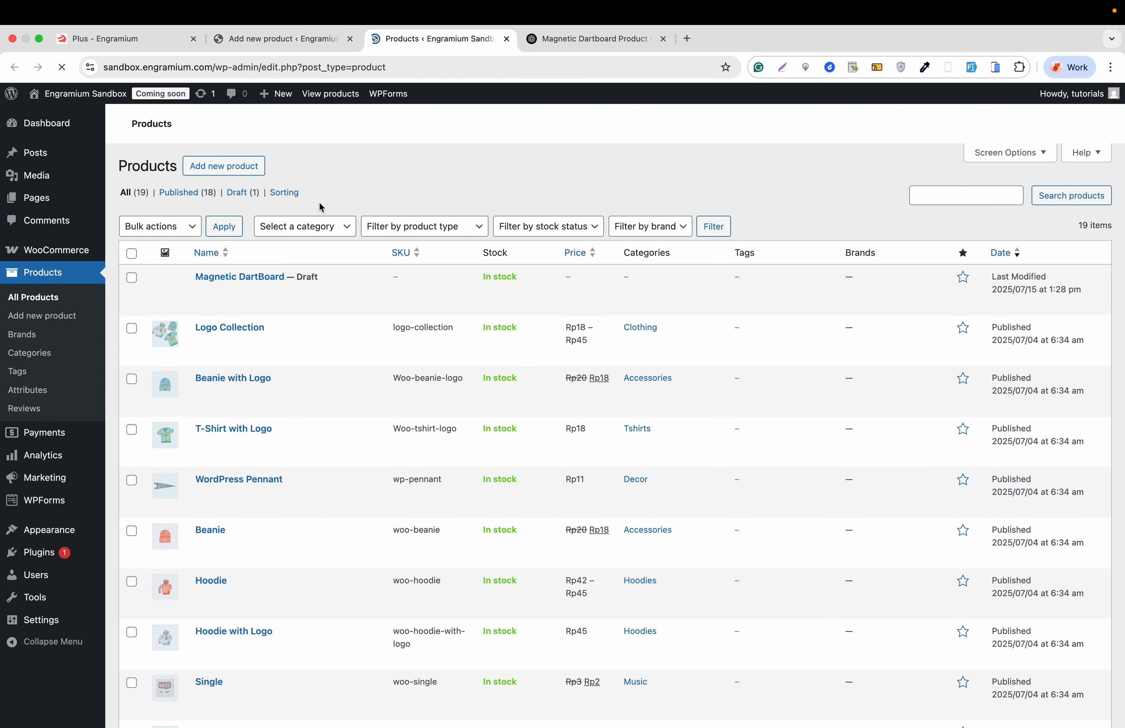
{"action": "left_click_drag", "start_coordinate": [272, 328], "coordinate": [197, 327]}
{"action": "right_click", "coordinate": [200, 328]}
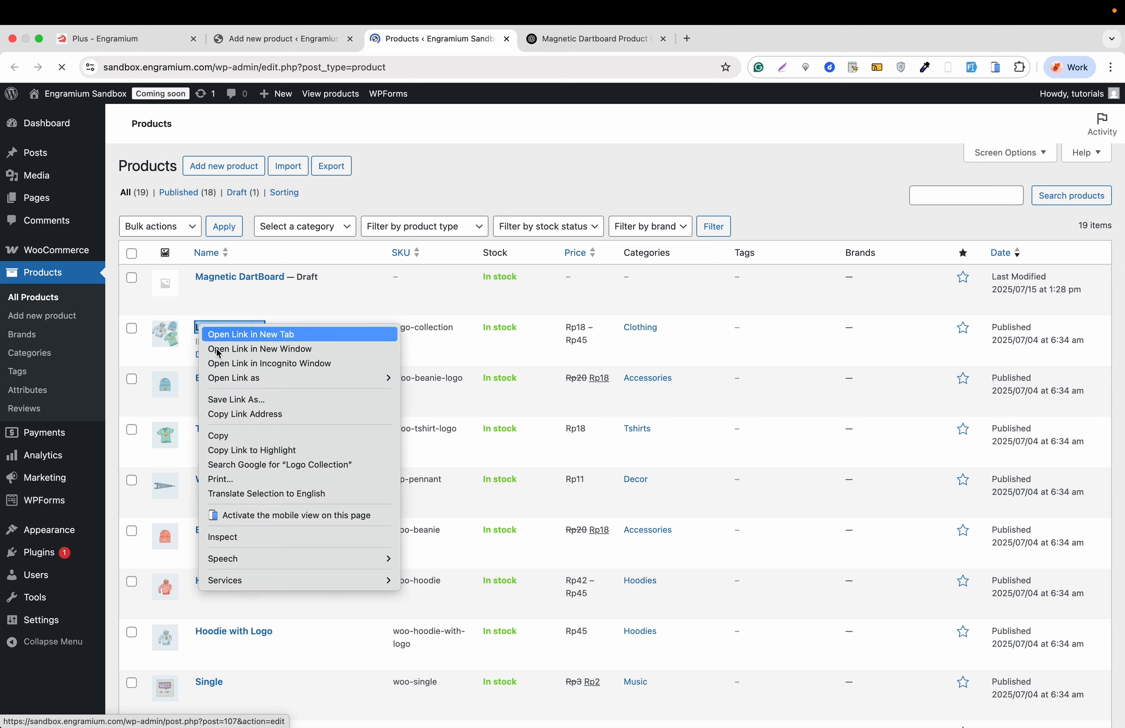
{"action": "left_click", "coordinate": [218, 435]}
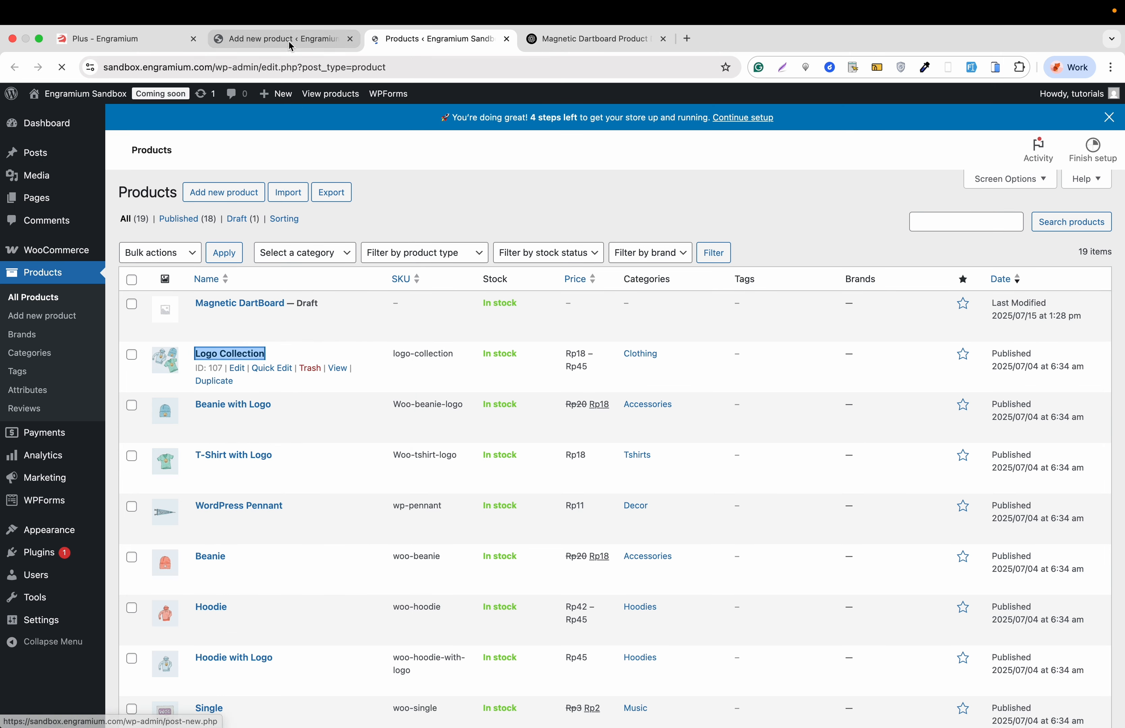
{"action": "left_click", "coordinate": [291, 47]}
{"action": "left_click", "coordinate": [419, 337]}
{"action": "key", "text": "super+v"}
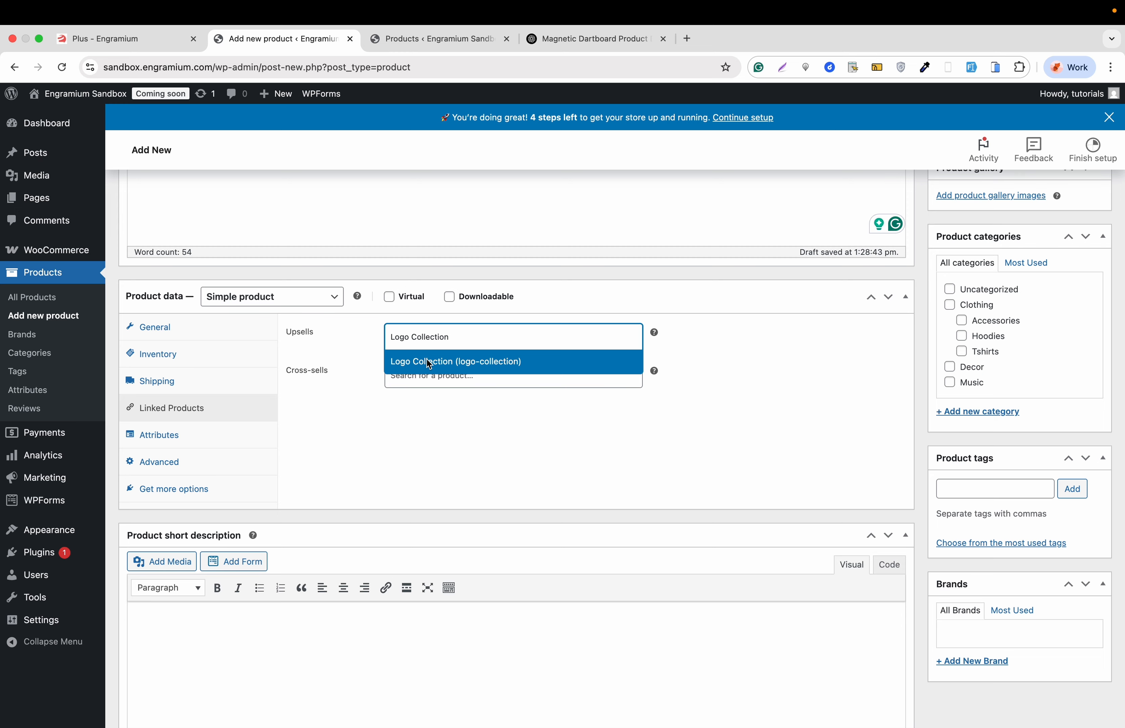
{"action": "left_click", "coordinate": [426, 357]}
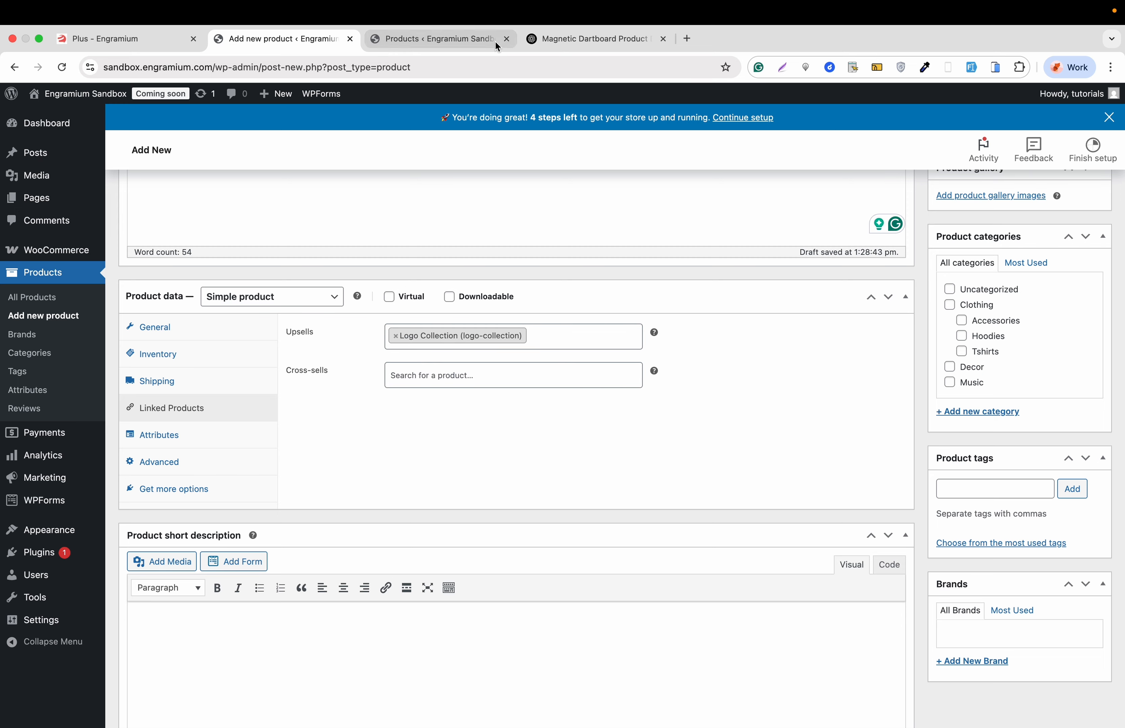
- Copy the product name T-Shirt with Logo from the product list and add that product as a cross-sell
{"action": "left_click", "coordinate": [473, 44]}
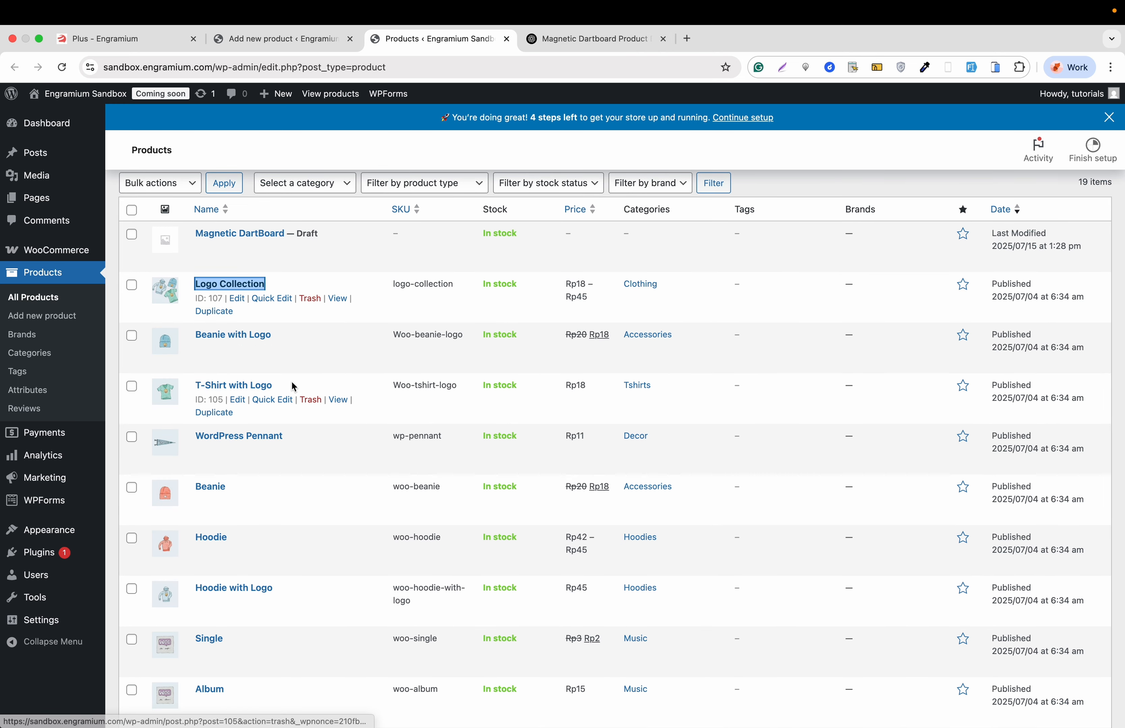
{"action": "left_click_drag", "start_coordinate": [274, 385], "coordinate": [195, 387]}
{"action": "right_click", "coordinate": [221, 392]}
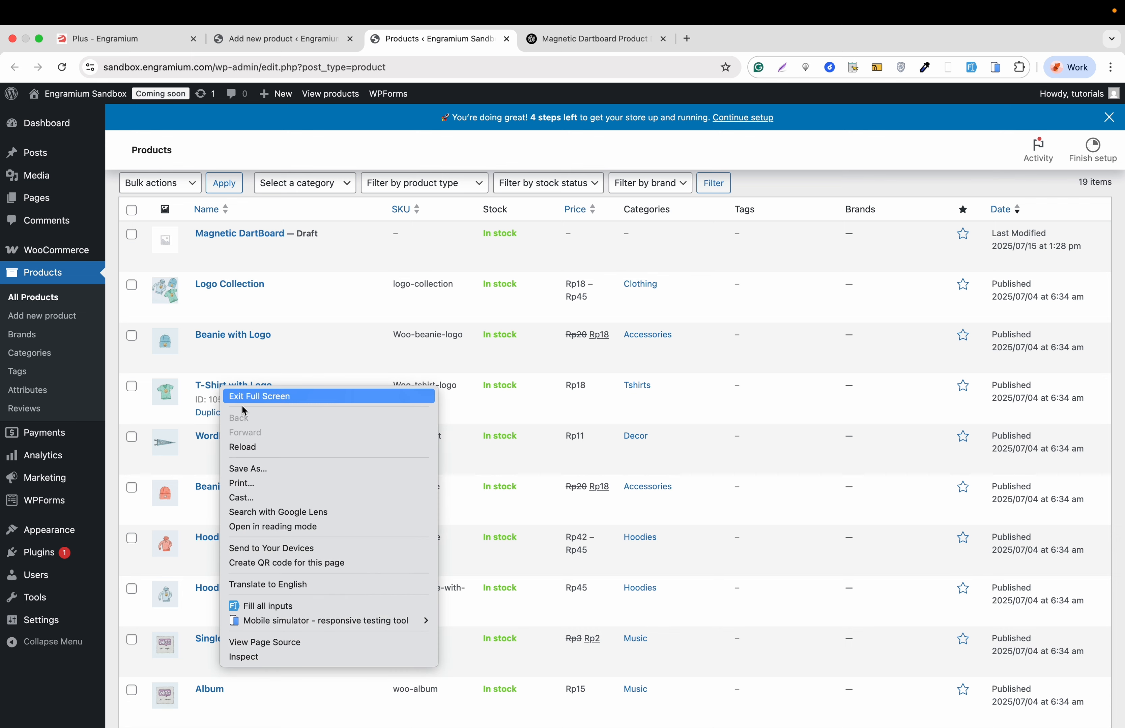
{"action": "left_click", "coordinate": [284, 363]}
{"action": "left_click_drag", "start_coordinate": [291, 391], "coordinate": [197, 388]}
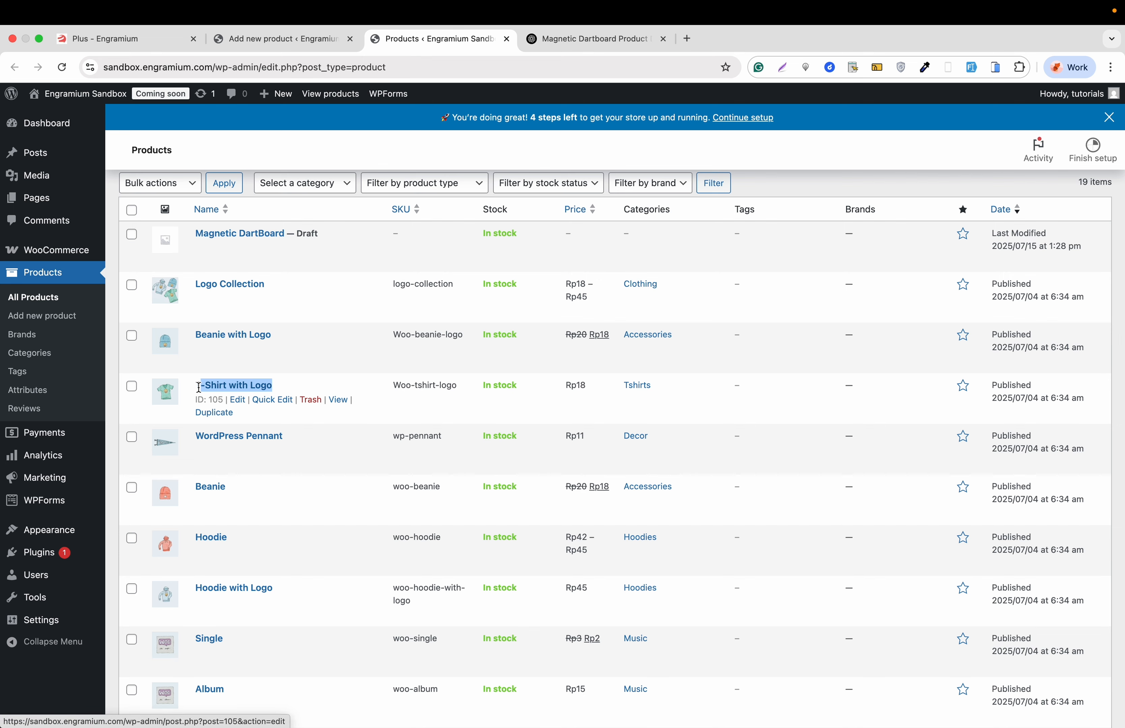
{"action": "right_click", "coordinate": [216, 388]}
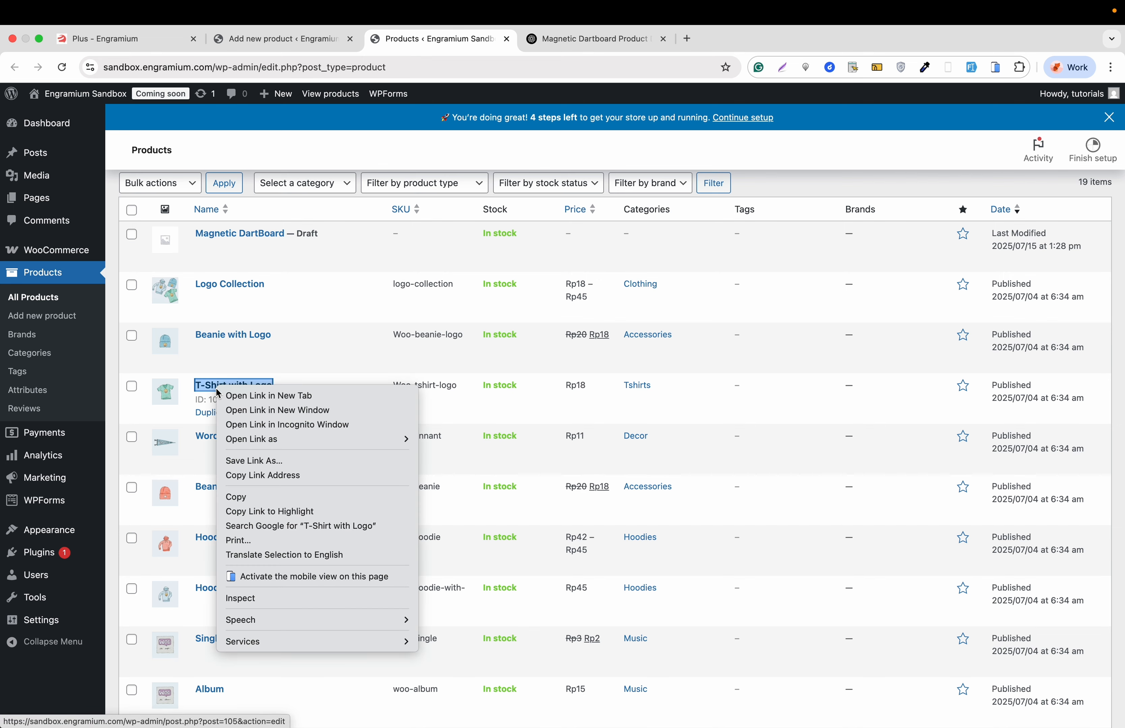
{"action": "left_click", "coordinate": [250, 497]}
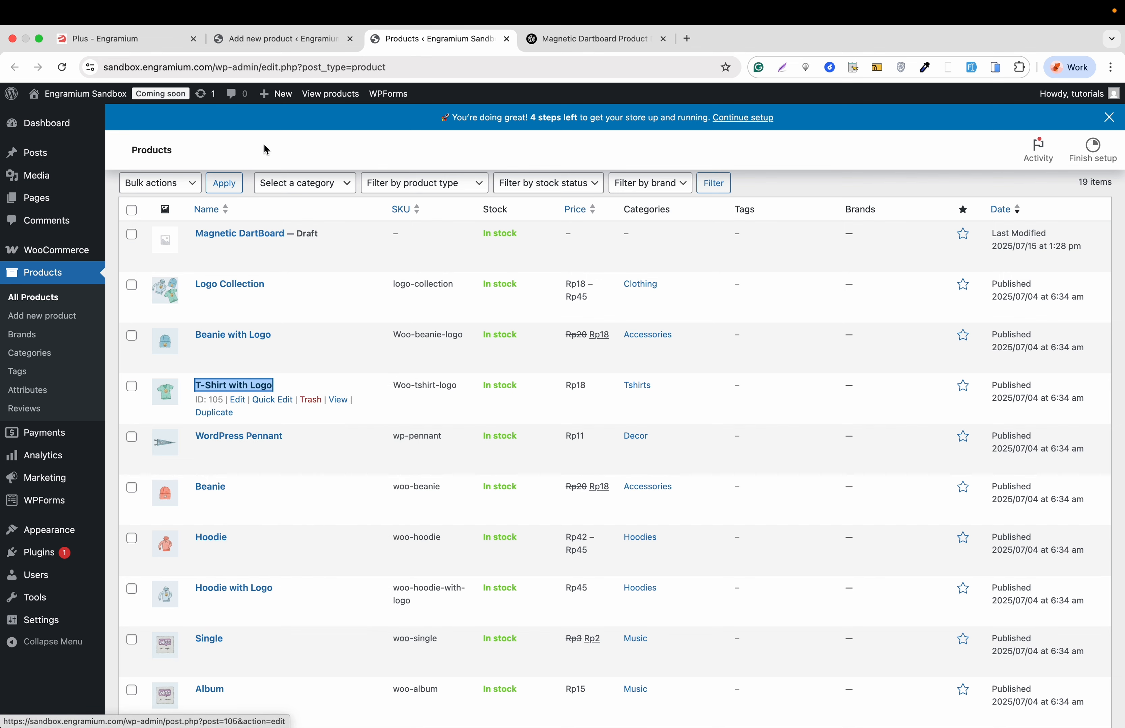
{"action": "left_click", "coordinate": [279, 38]}
{"action": "left_click", "coordinate": [410, 375]}
{"action": "key", "text": "super+v"}
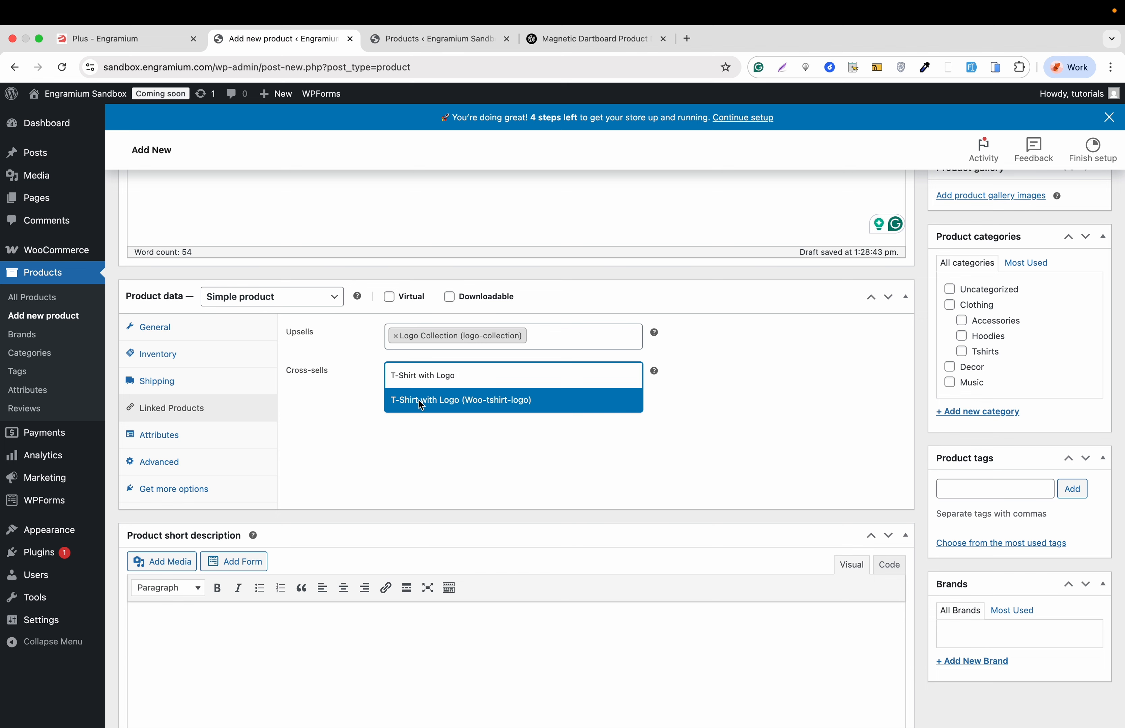
{"action": "left_click", "coordinate": [440, 401]}
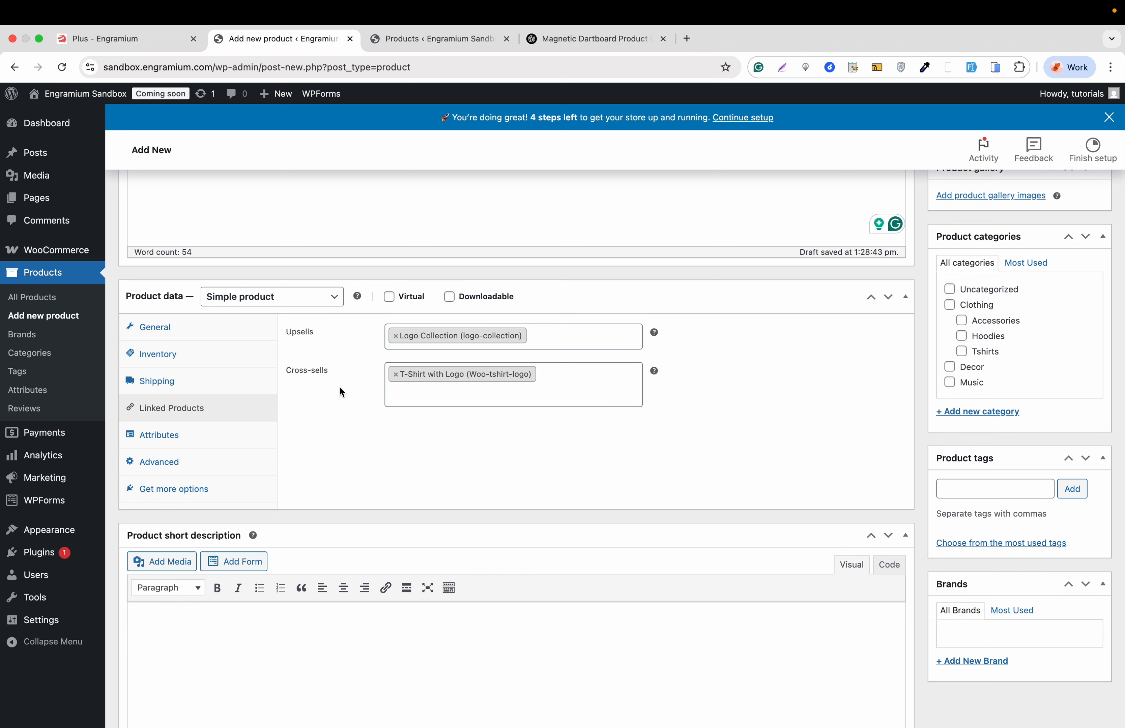
- Check the product's attribute settings and enter "Thank you for purchasing the DartBoard" as the purchase note in the advanced settings
{"action": "left_click", "coordinate": [204, 441]}
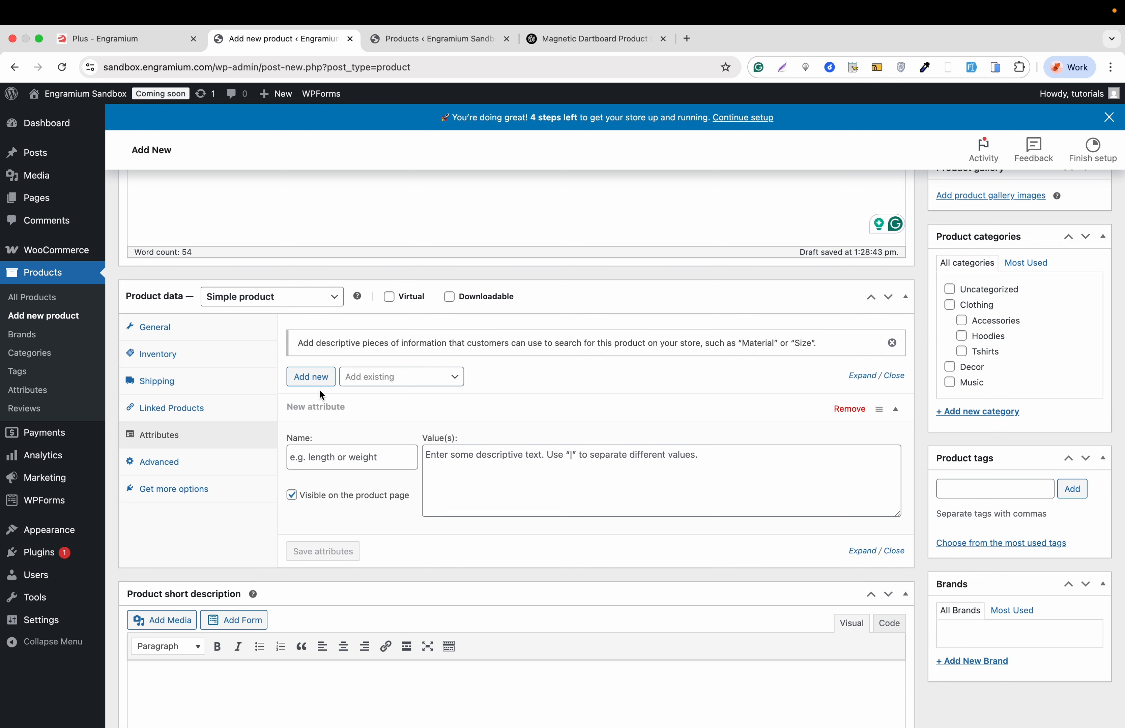
{"action": "left_click", "coordinate": [225, 465]}
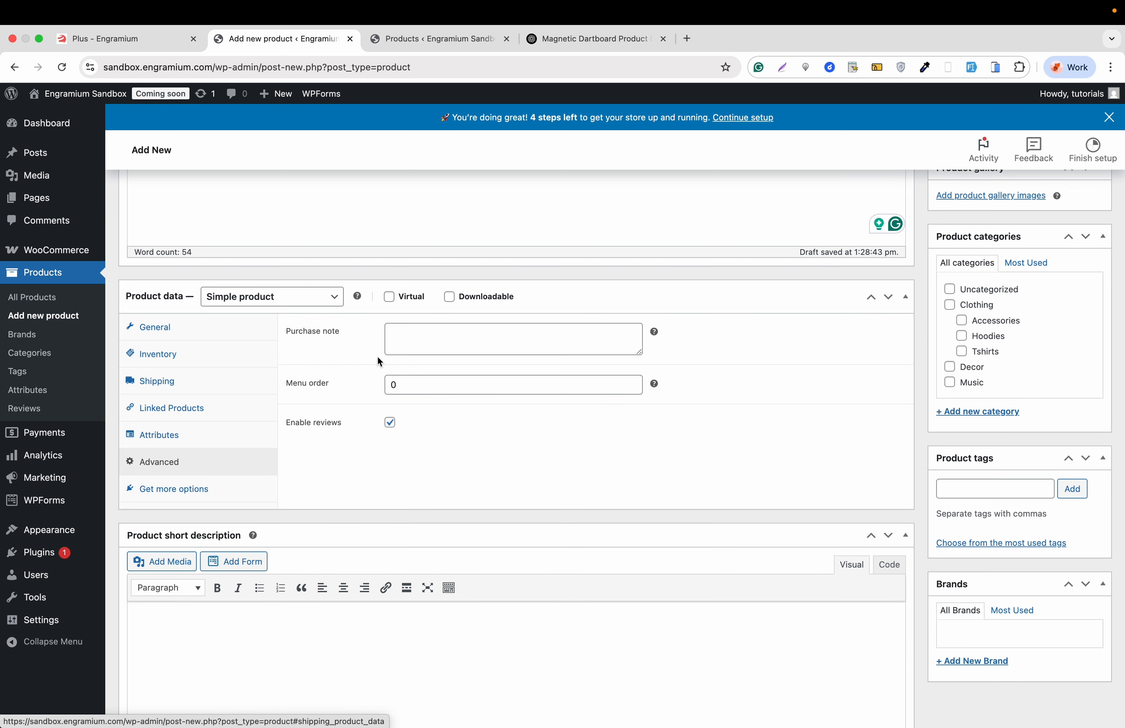
{"action": "left_click", "coordinate": [431, 341]}
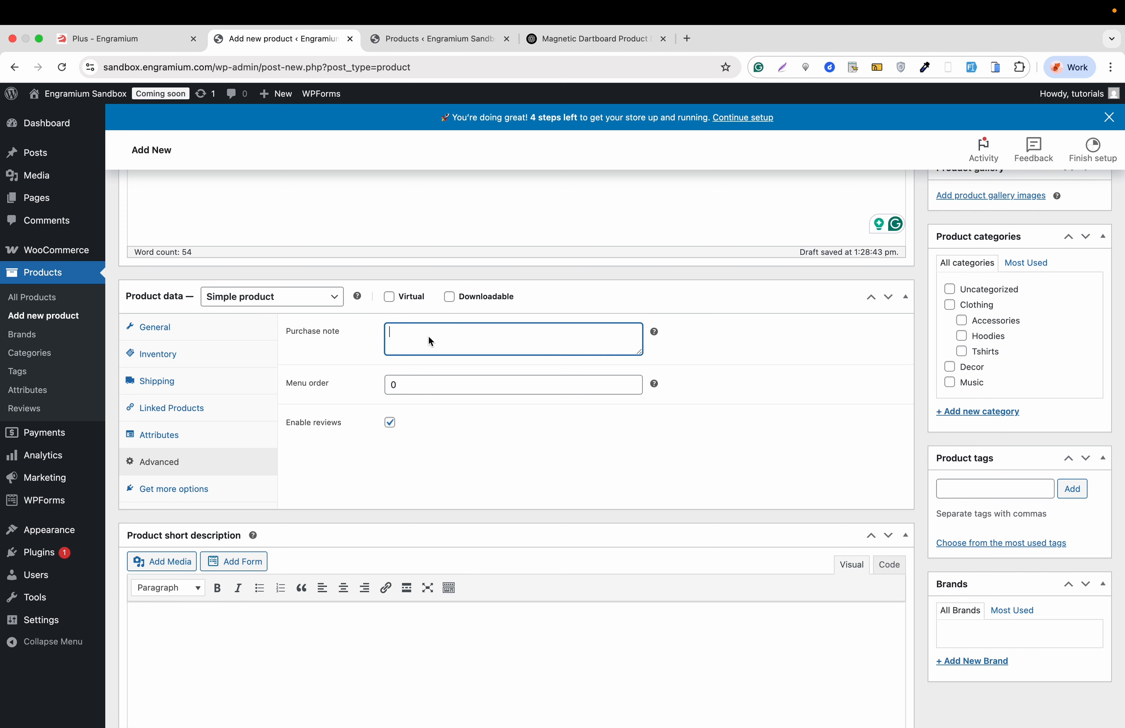
{"action": "type", "text": "Thank you for purchasing the DartBoard"}
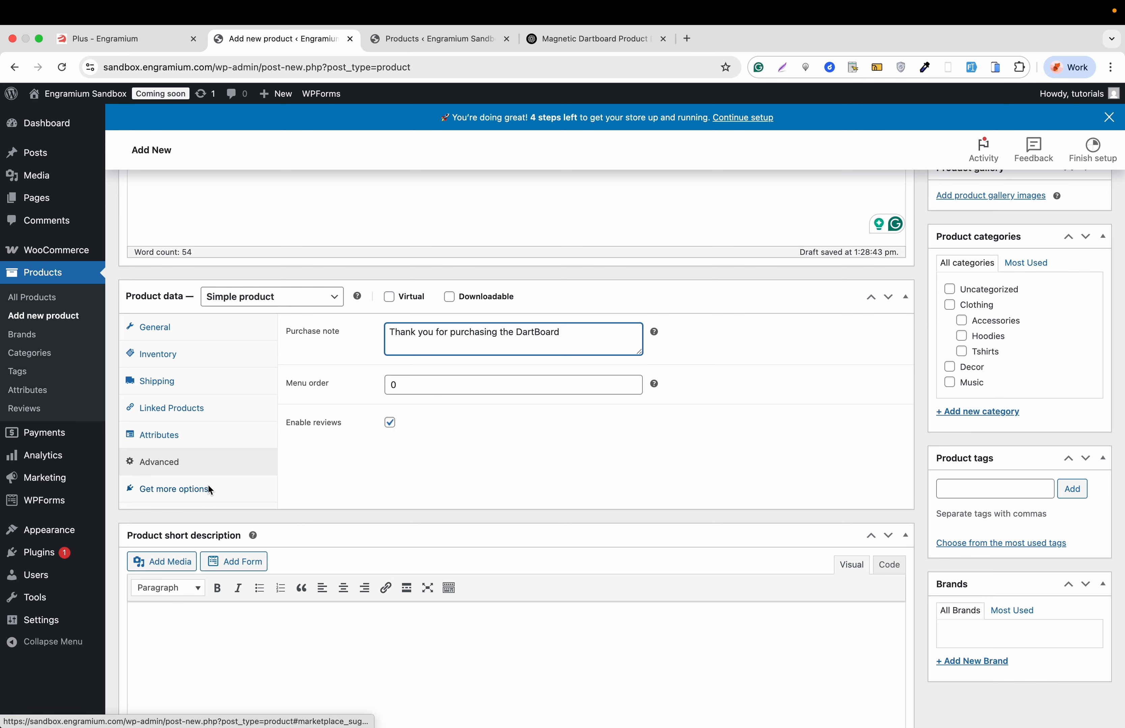
- Look through the extensions recommended for the product and go down to the short description editor
{"action": "left_click", "coordinate": [181, 494]}
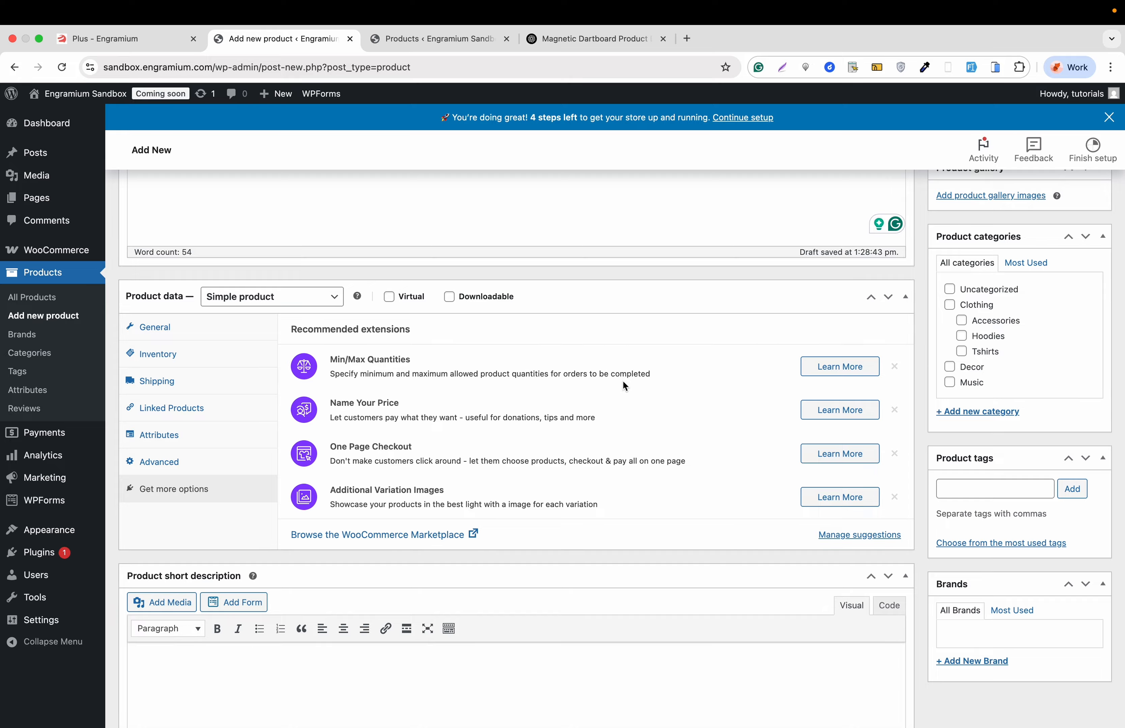
{"action": "scroll", "coordinate": [623, 382], "scroll_direction": "down", "scroll_amount": 3}
{"action": "scroll", "coordinate": [623, 382], "scroll_direction": "down", "scroll_amount": 3}
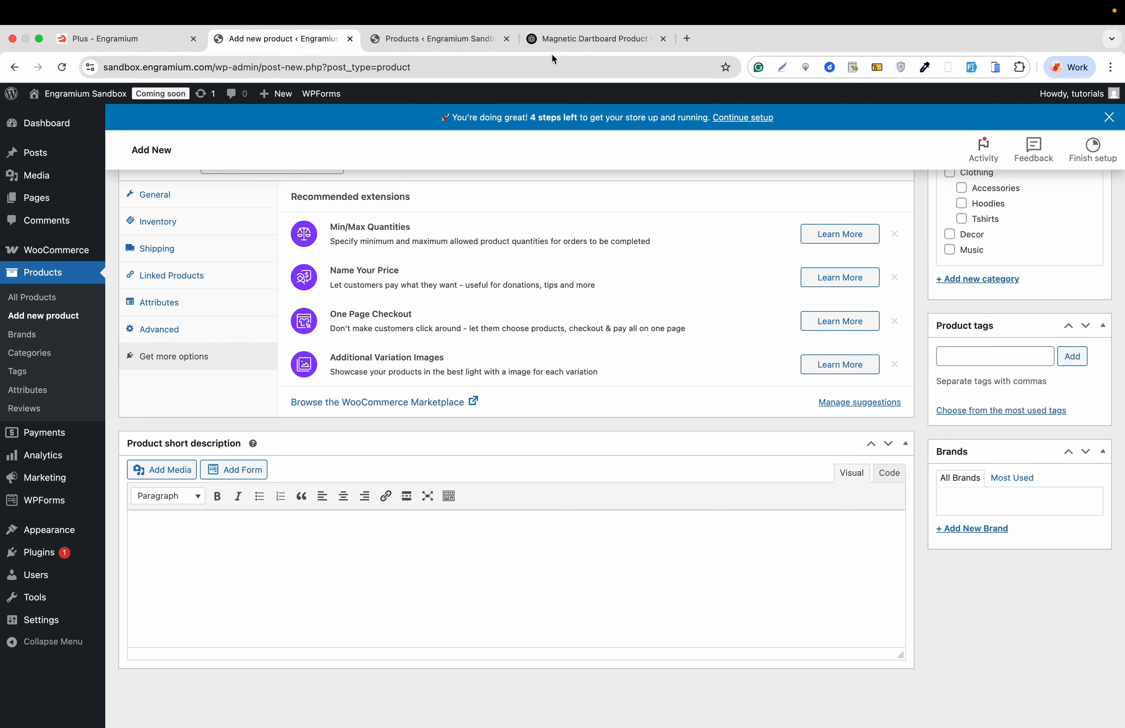
- Switch to ChatGPT and send the prompt "Make it as a short description and write me the descrition as points"
{"action": "left_click", "coordinate": [564, 43]}
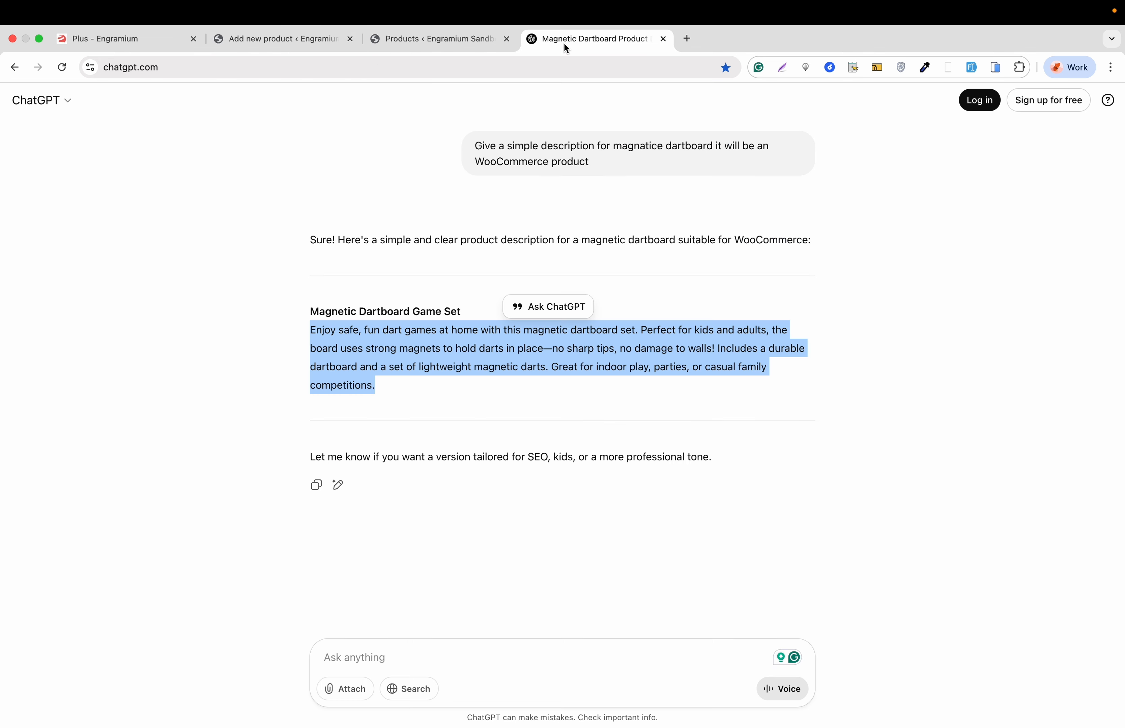
{"action": "left_click", "coordinate": [381, 652]}
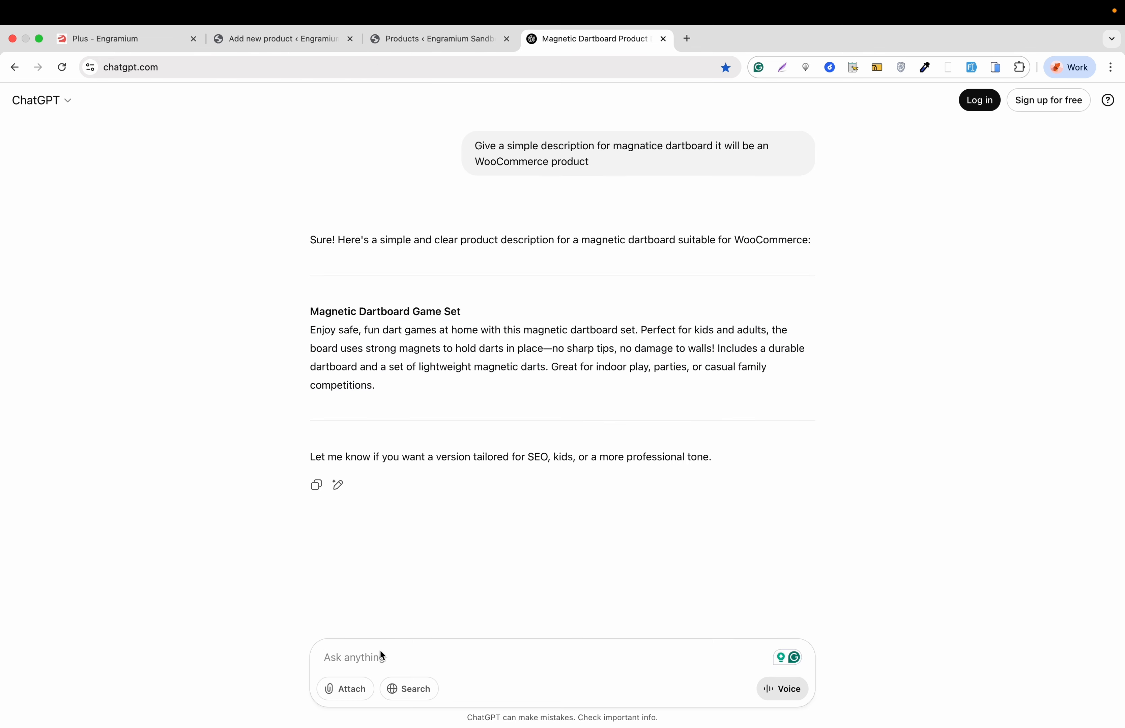
{"action": "type", "text": "Make it"}
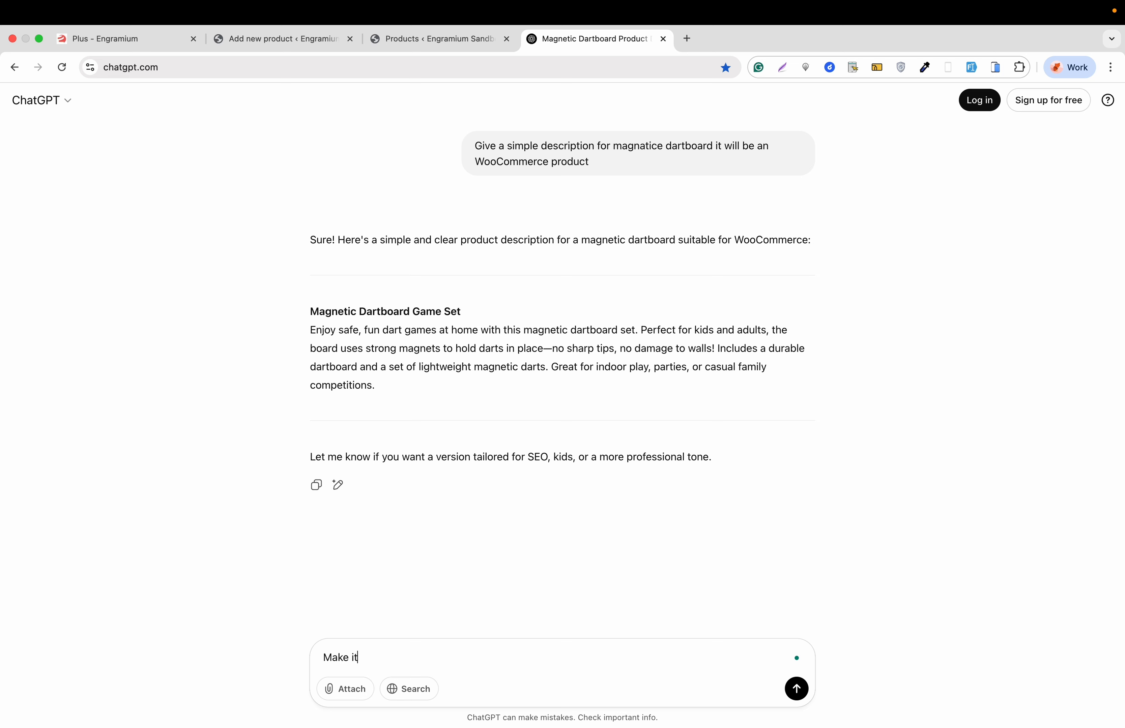
{"action": "type", "text": " as a short description and write me the descri"}
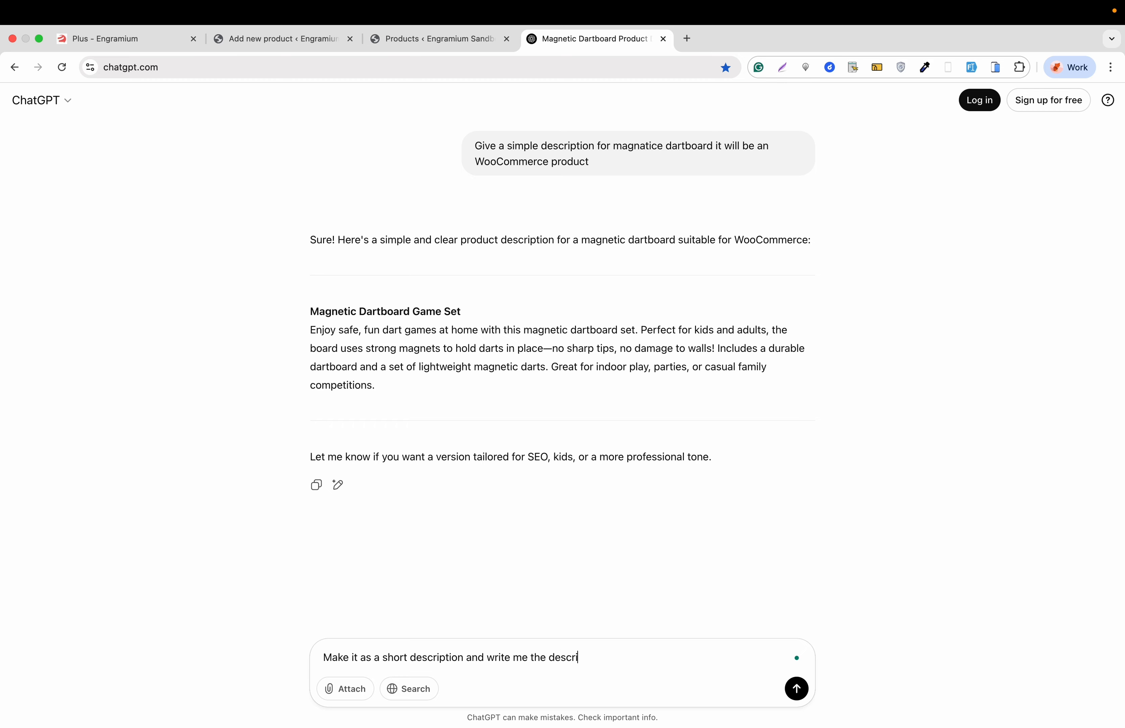
{"action": "type", "text": "tion as points"}
{"action": "key", "text": "Return"}
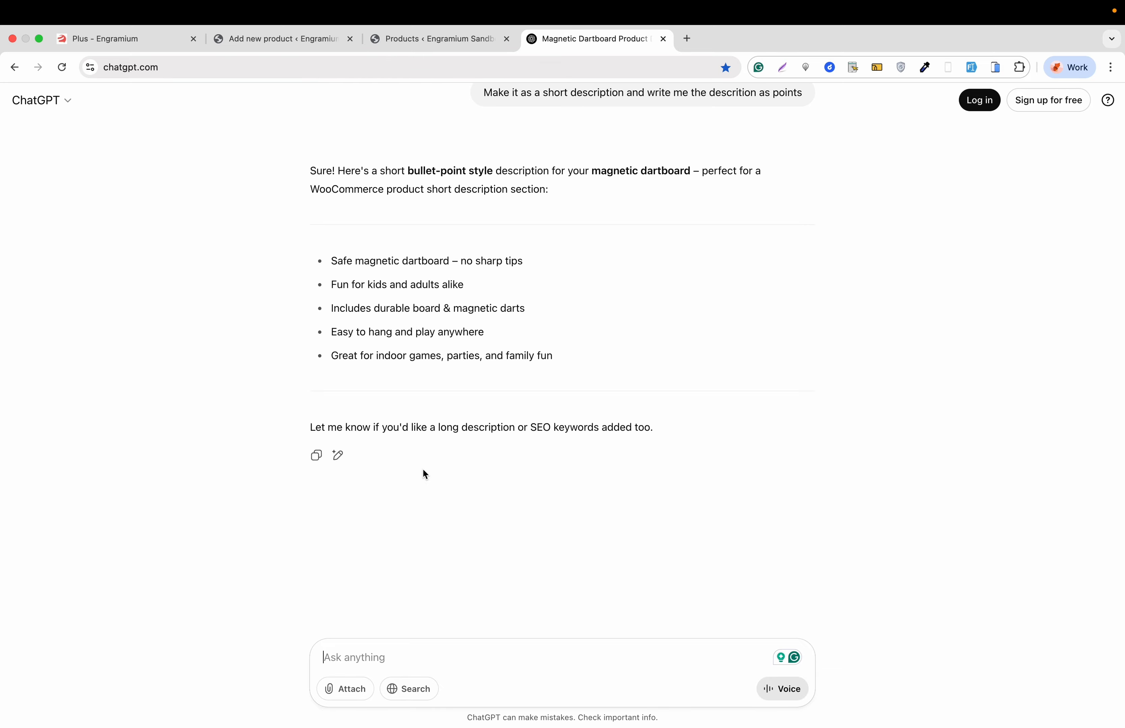
- Copy the five generated bullet points from ChatGPT and paste them into the product short description in WooCommerce
{"action": "left_click_drag", "start_coordinate": [563, 356], "coordinate": [324, 264]}
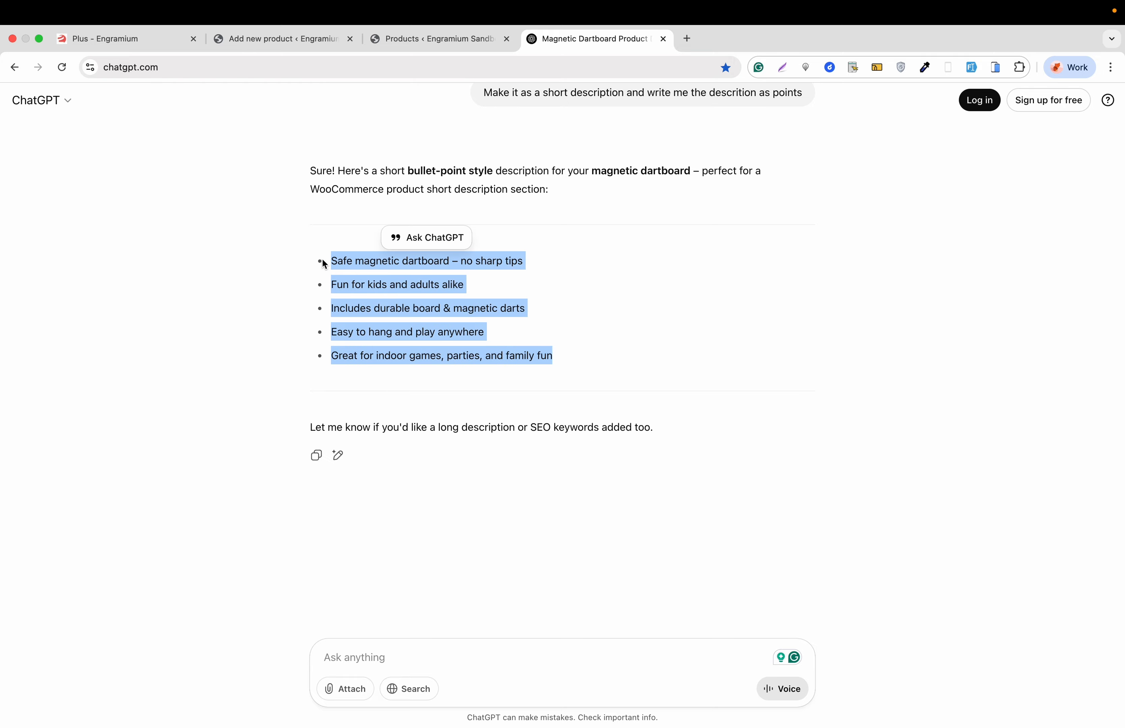
{"action": "right_click", "coordinate": [354, 265]}
{"action": "left_click", "coordinate": [383, 292]}
{"action": "left_click", "coordinate": [306, 39]}
{"action": "left_click", "coordinate": [233, 545]}
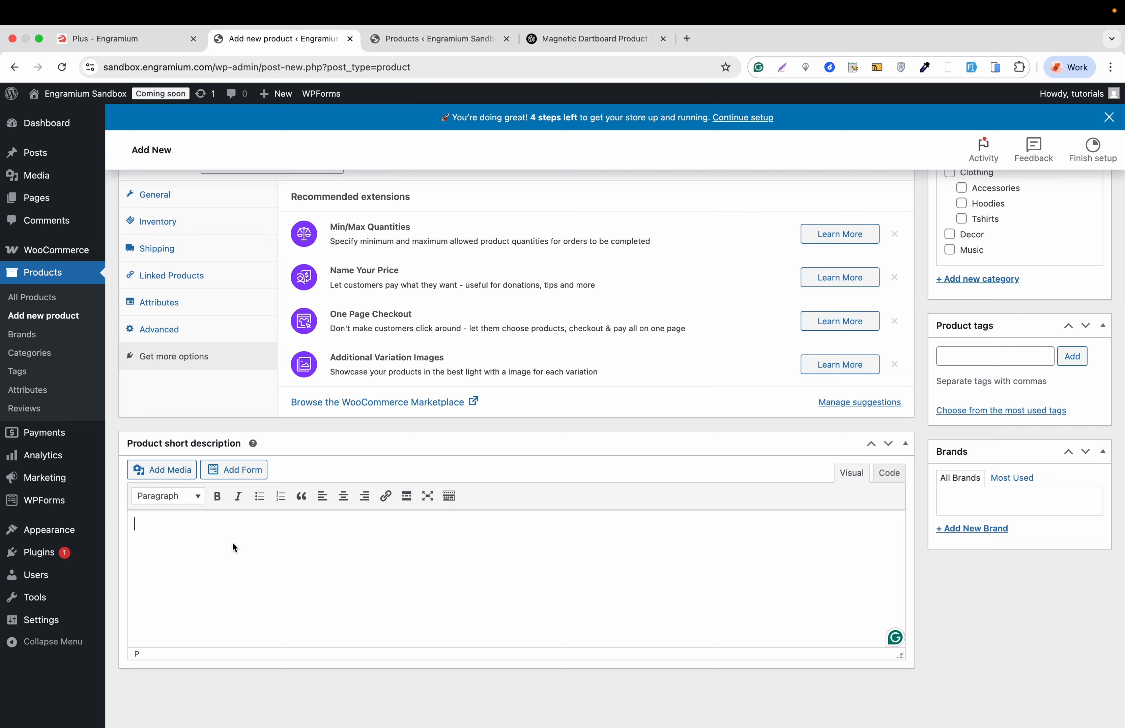
{"action": "key", "text": "super+v"}
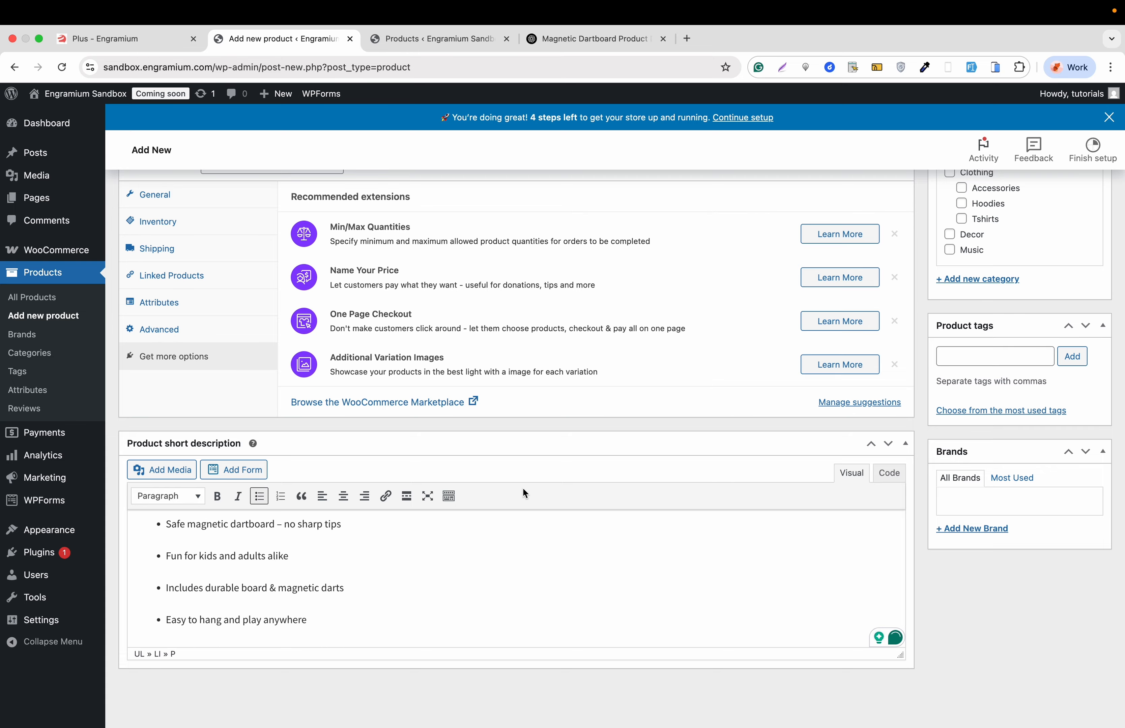
- Upload the photo of the magnetic dartboard set and set it as the product image
{"action": "scroll", "coordinate": [524, 488], "scroll_direction": "up", "scroll_amount": 10}
{"action": "scroll", "coordinate": [645, 422], "scroll_direction": "down", "scroll_amount": 3}
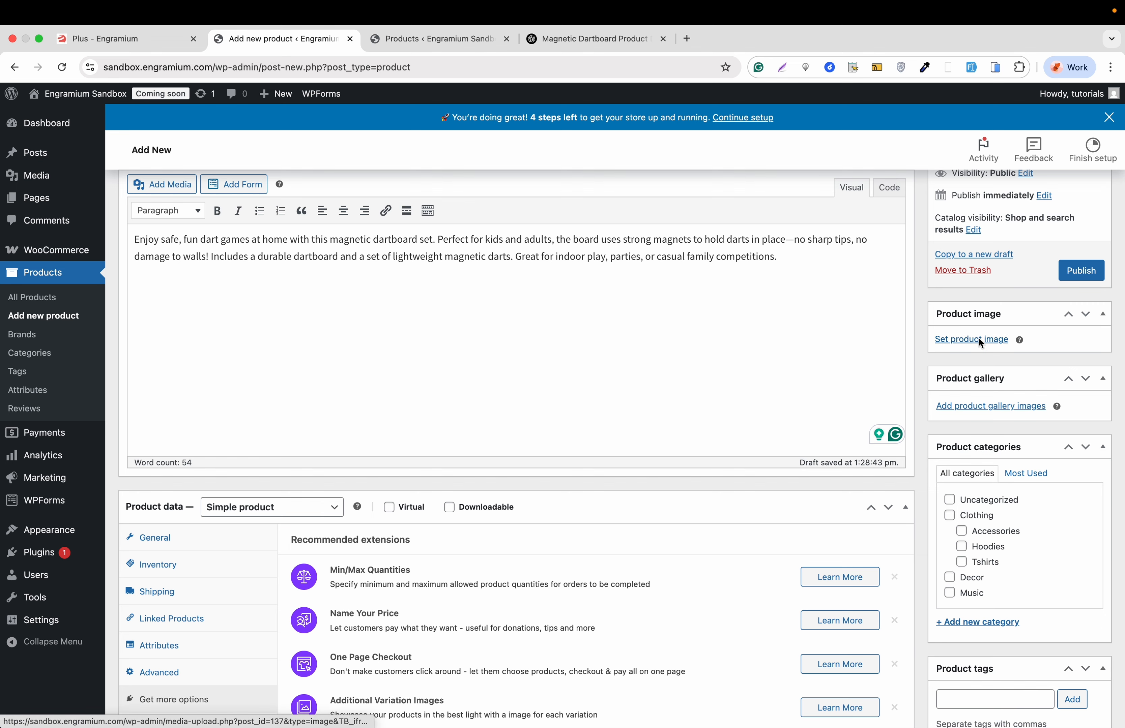
{"action": "left_click", "coordinate": [978, 336]}
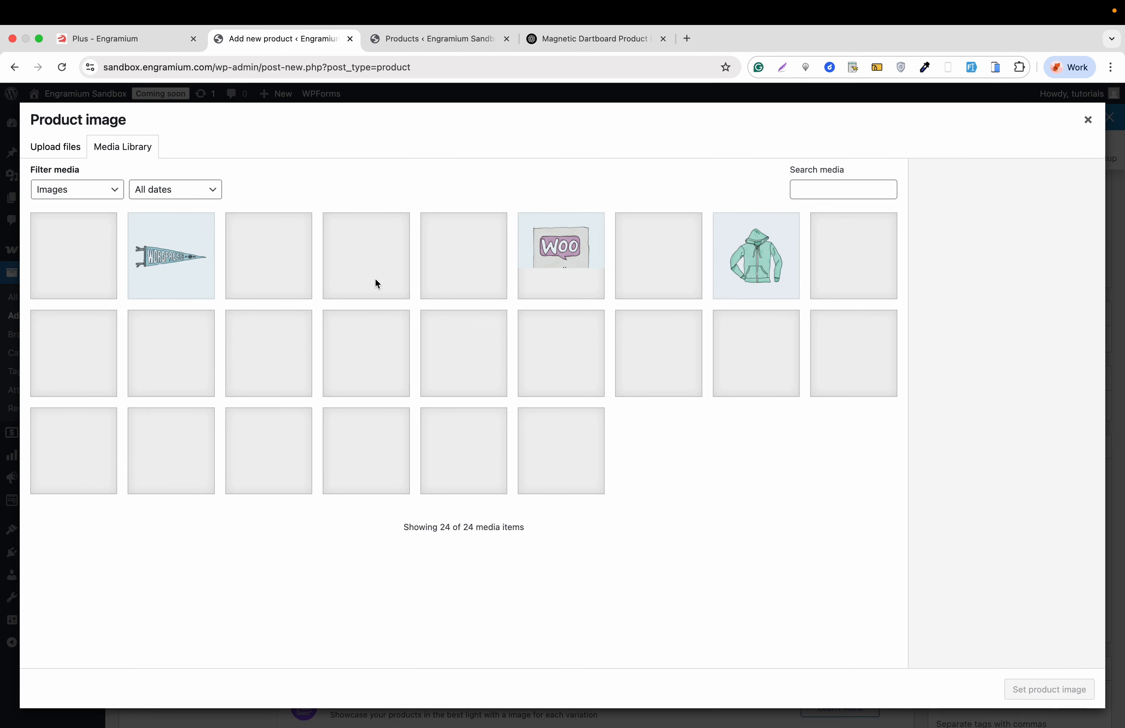
{"action": "left_click", "coordinate": [72, 147]}
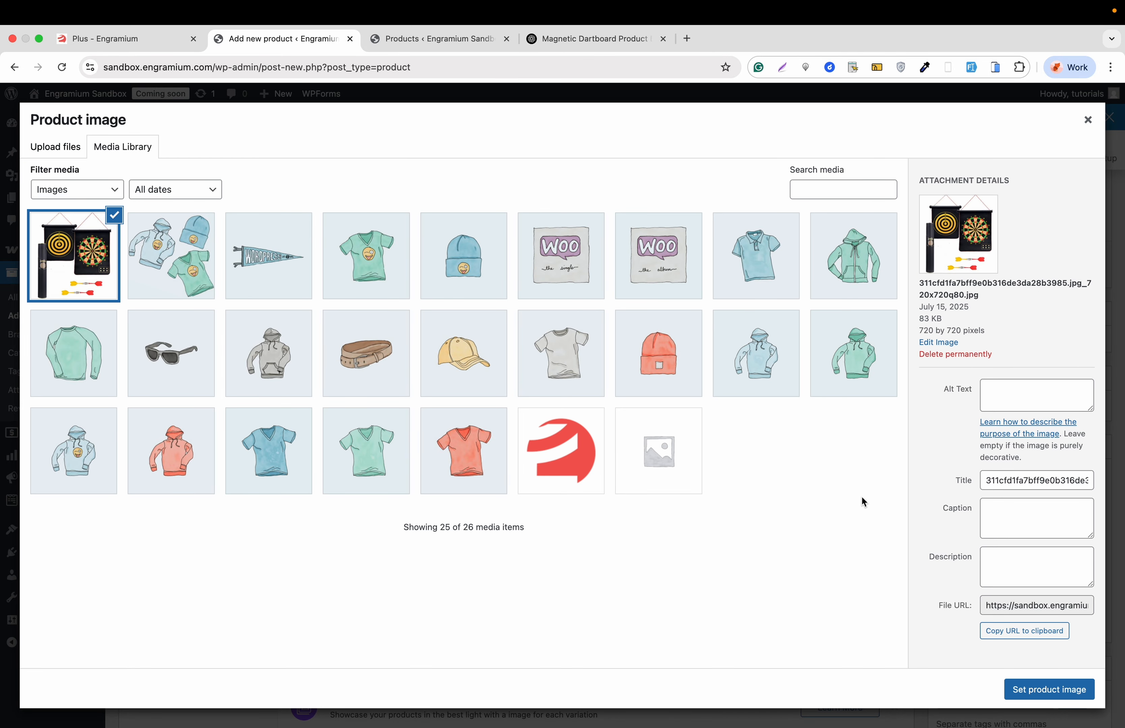
{"action": "left_click", "coordinate": [1055, 690]}
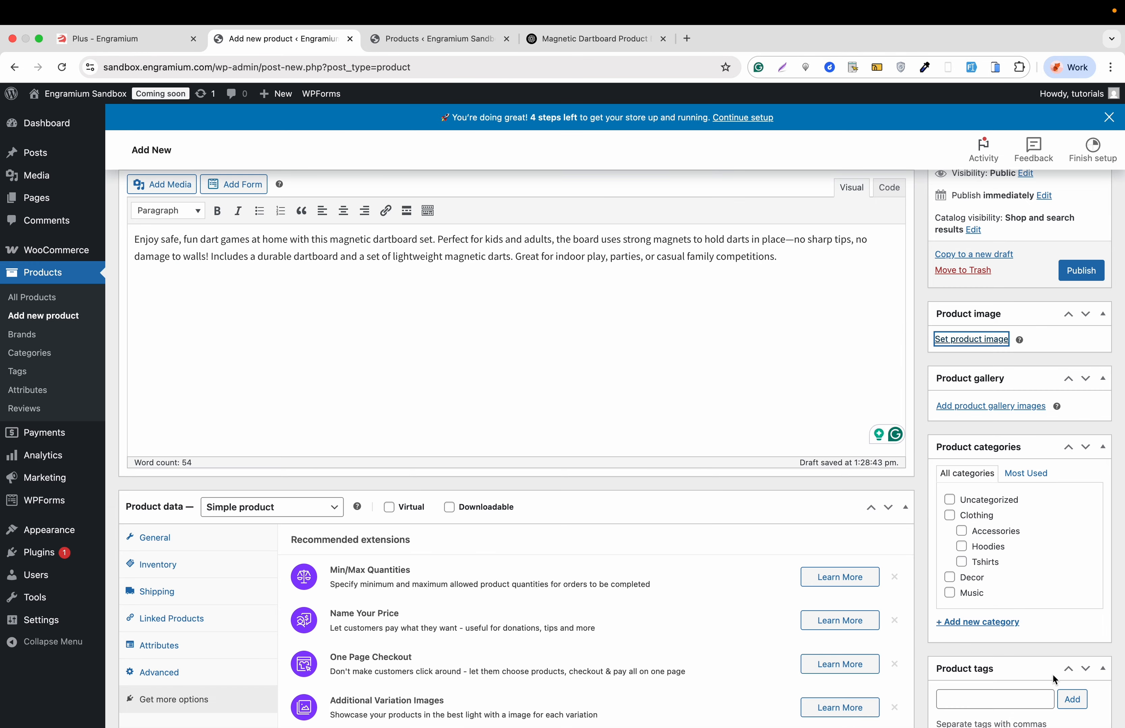
- Upload three more dartboard photos and add them to the product gallery
{"action": "scroll", "coordinate": [1003, 420], "scroll_direction": "down", "scroll_amount": 3}
{"action": "scroll", "coordinate": [1005, 422], "scroll_direction": "down", "scroll_amount": 2}
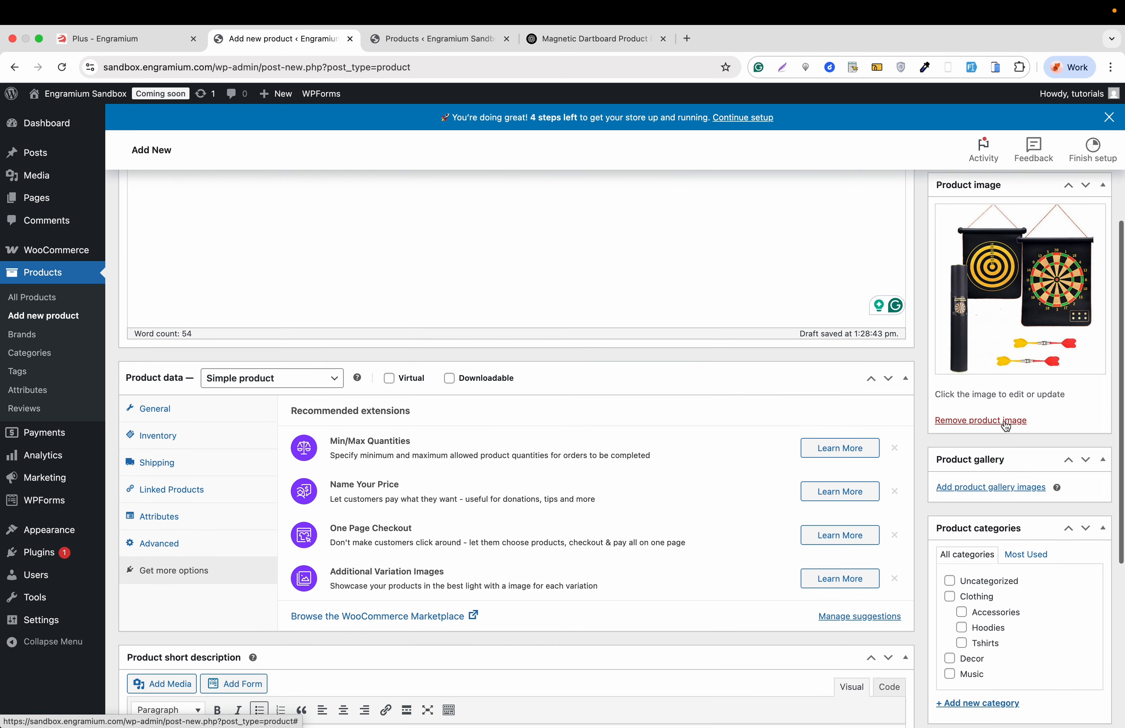
{"action": "left_click", "coordinate": [988, 491]}
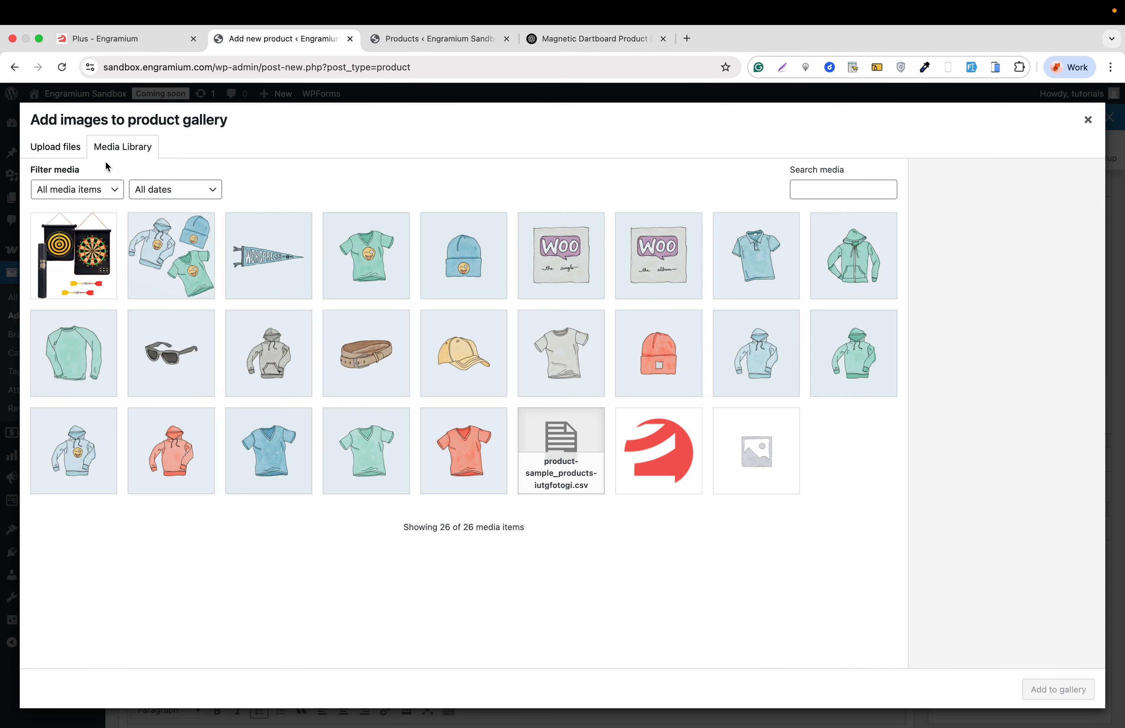
{"action": "left_click", "coordinate": [45, 147]}
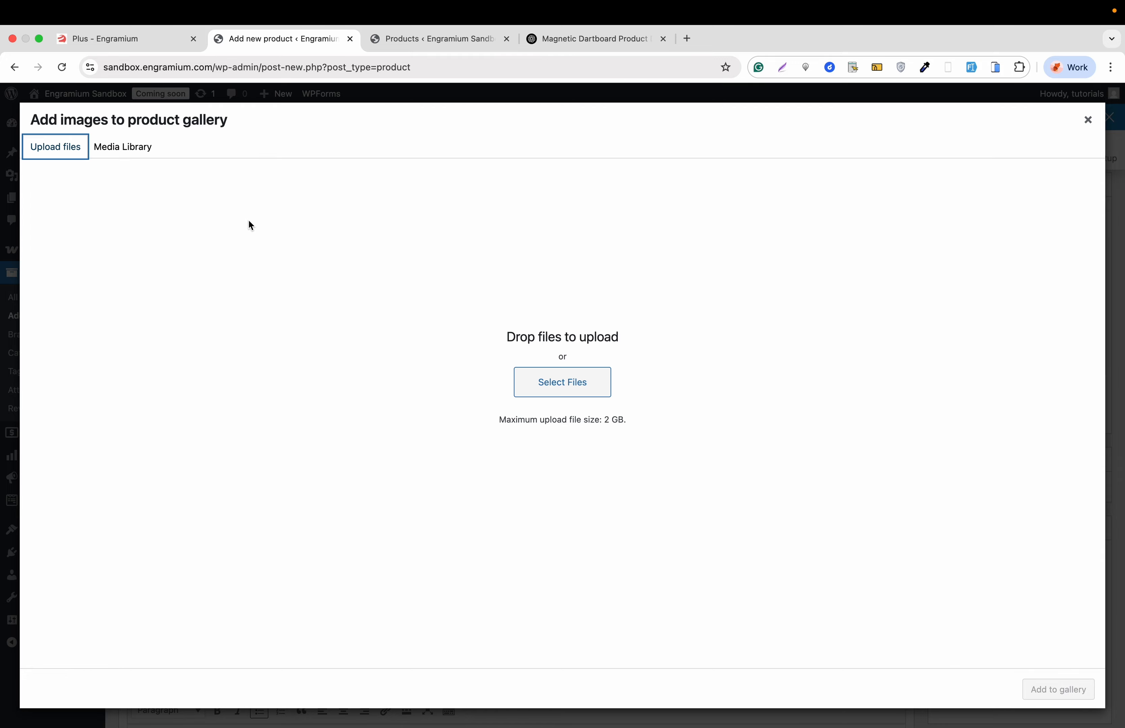
{"action": "left_click", "coordinate": [552, 379]}
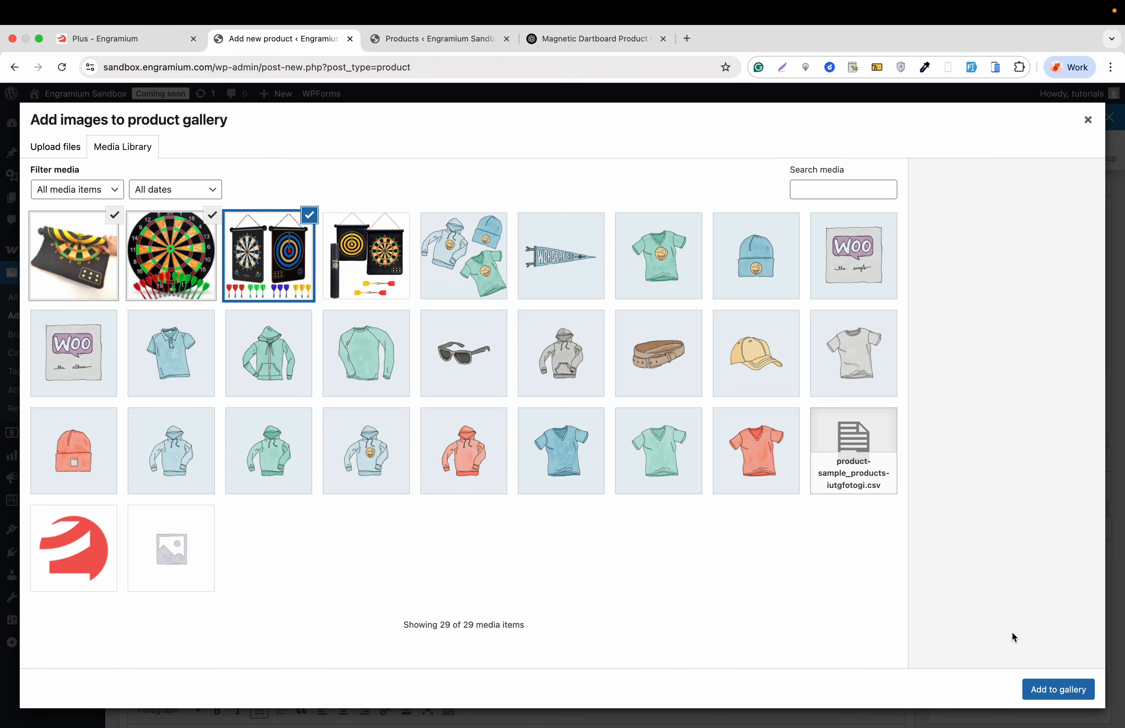
{"action": "left_click", "coordinate": [1058, 691]}
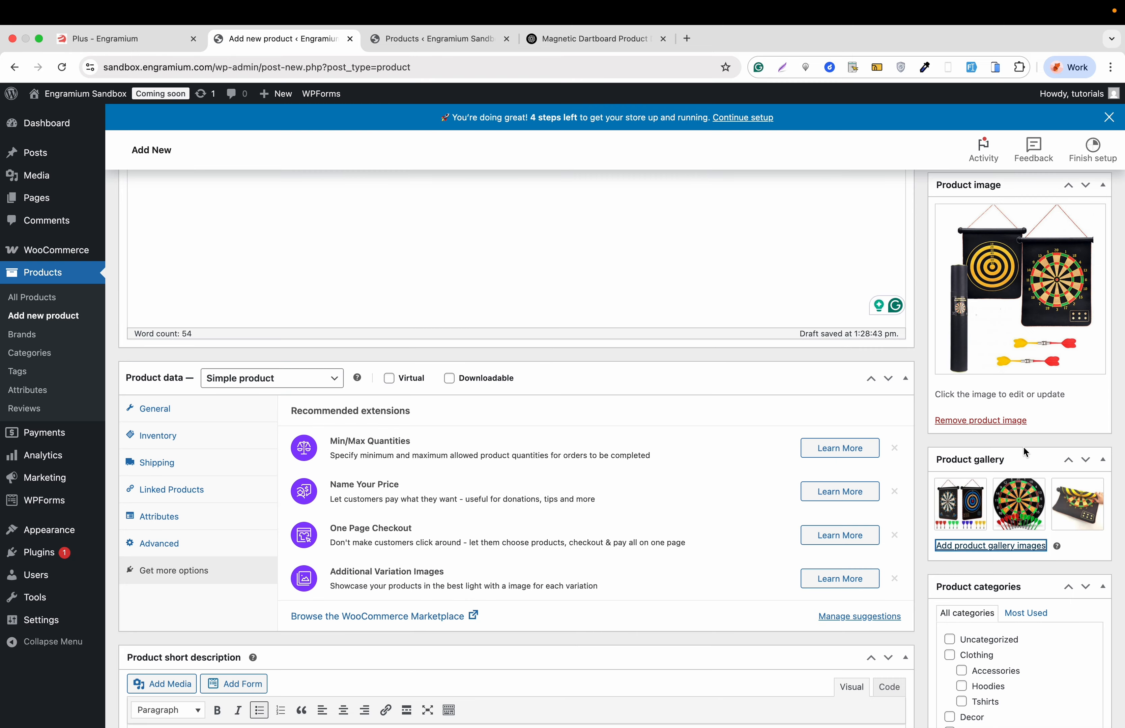
- Assign the product to the Accessories category and add a new top-level category named Toys
{"action": "scroll", "coordinate": [1024, 451], "scroll_direction": "down", "scroll_amount": 5}
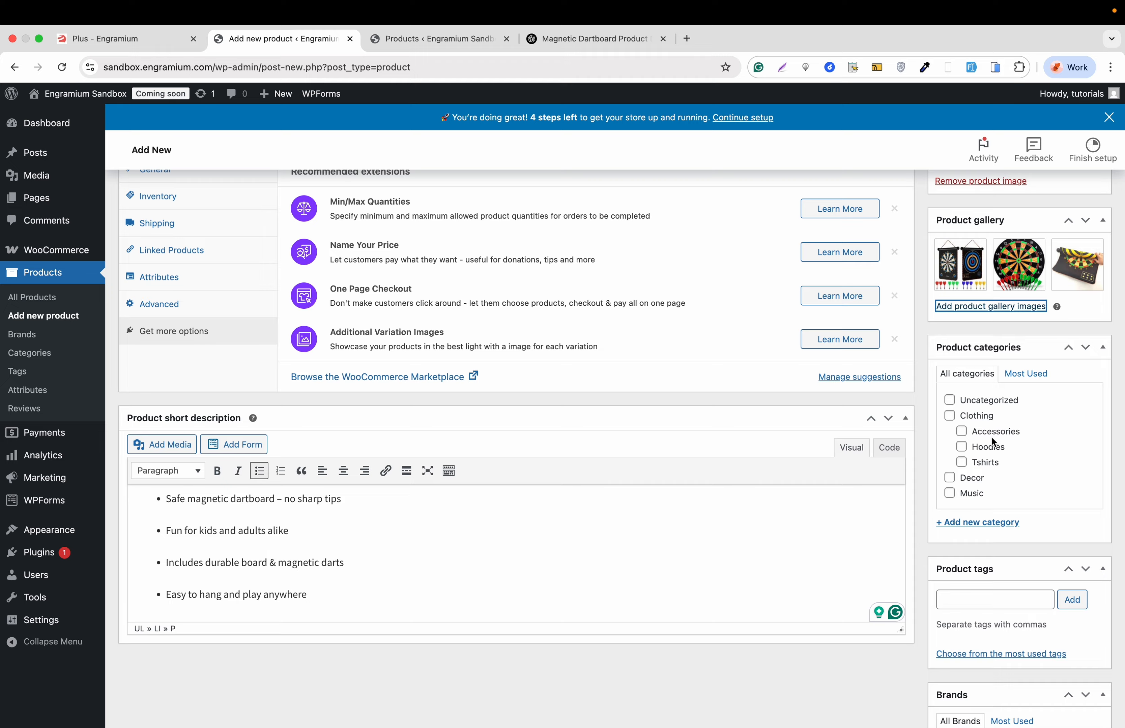
{"action": "scroll", "coordinate": [991, 437], "scroll_direction": "down", "scroll_amount": 1}
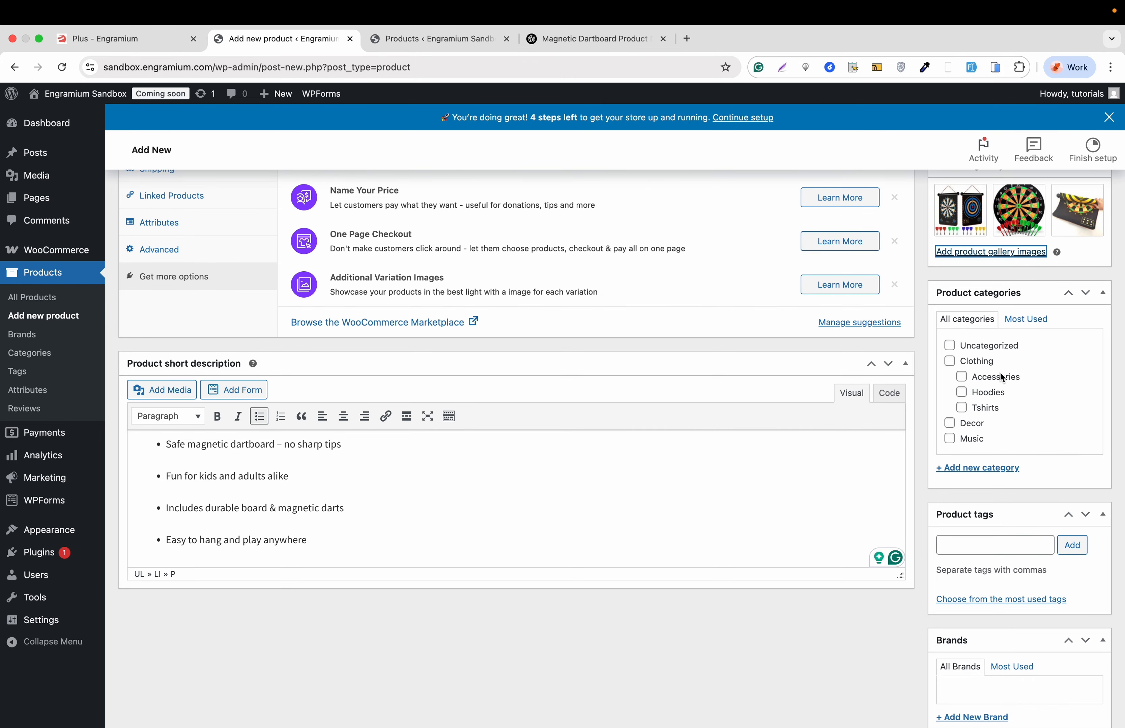
{"action": "left_click", "coordinate": [961, 376]}
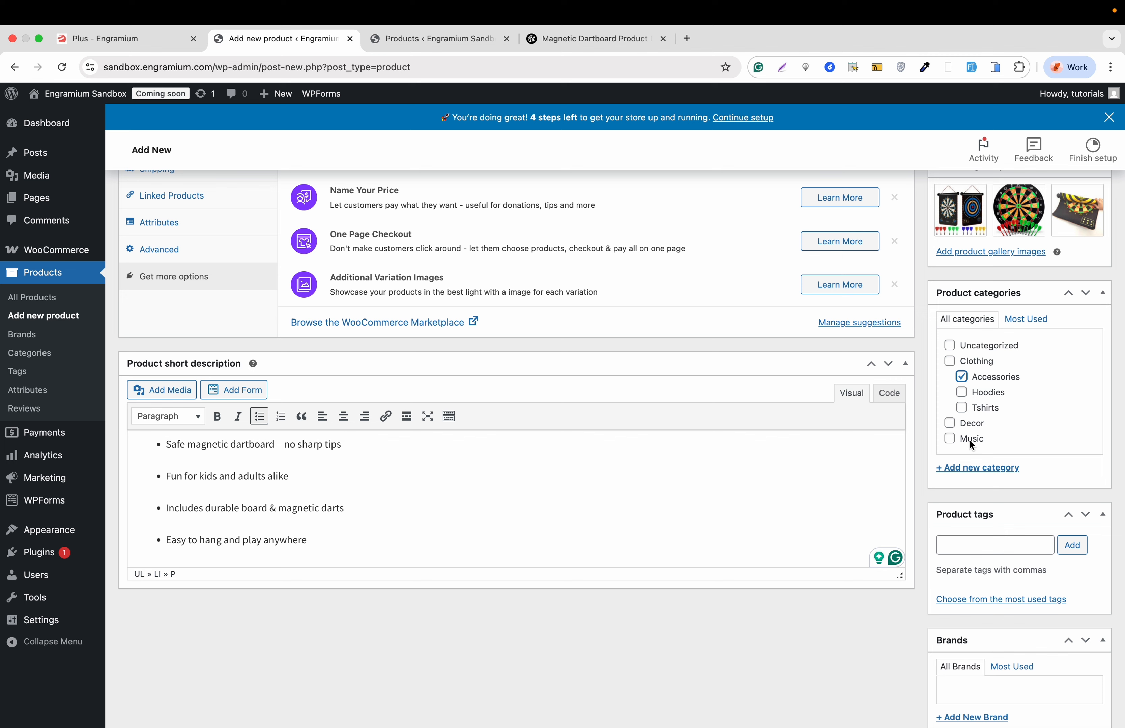
{"action": "left_click", "coordinate": [975, 468]}
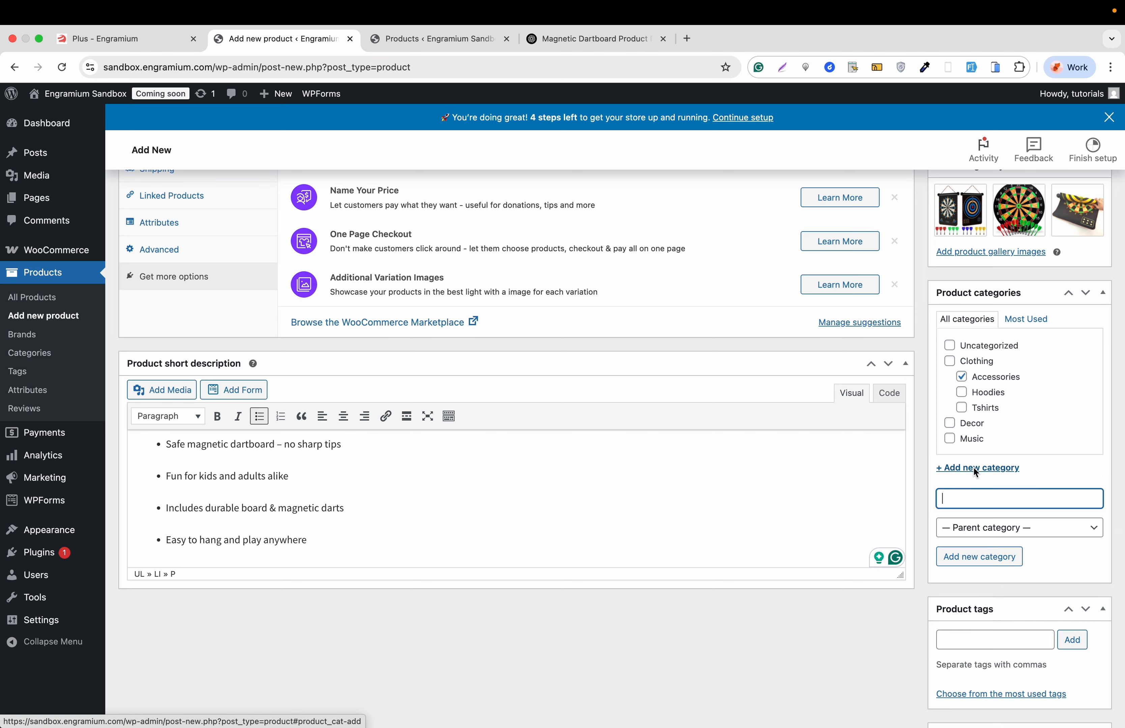
{"action": "type", "text": "Toys"}
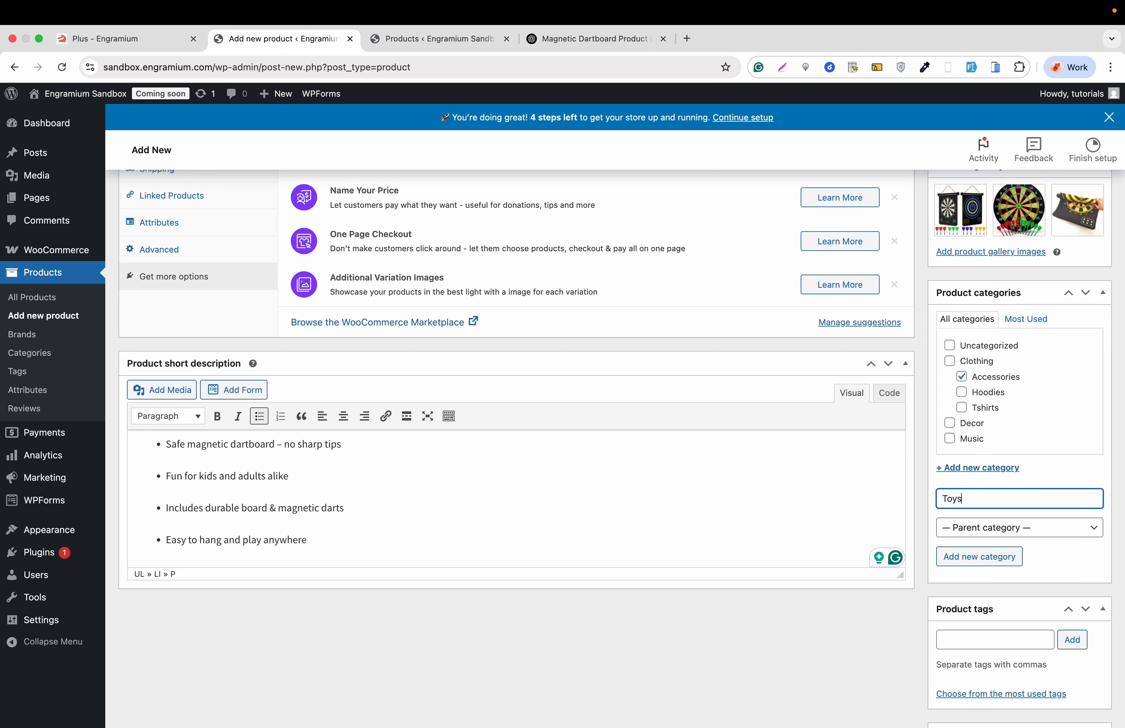
{"action": "left_click", "coordinate": [988, 559]}
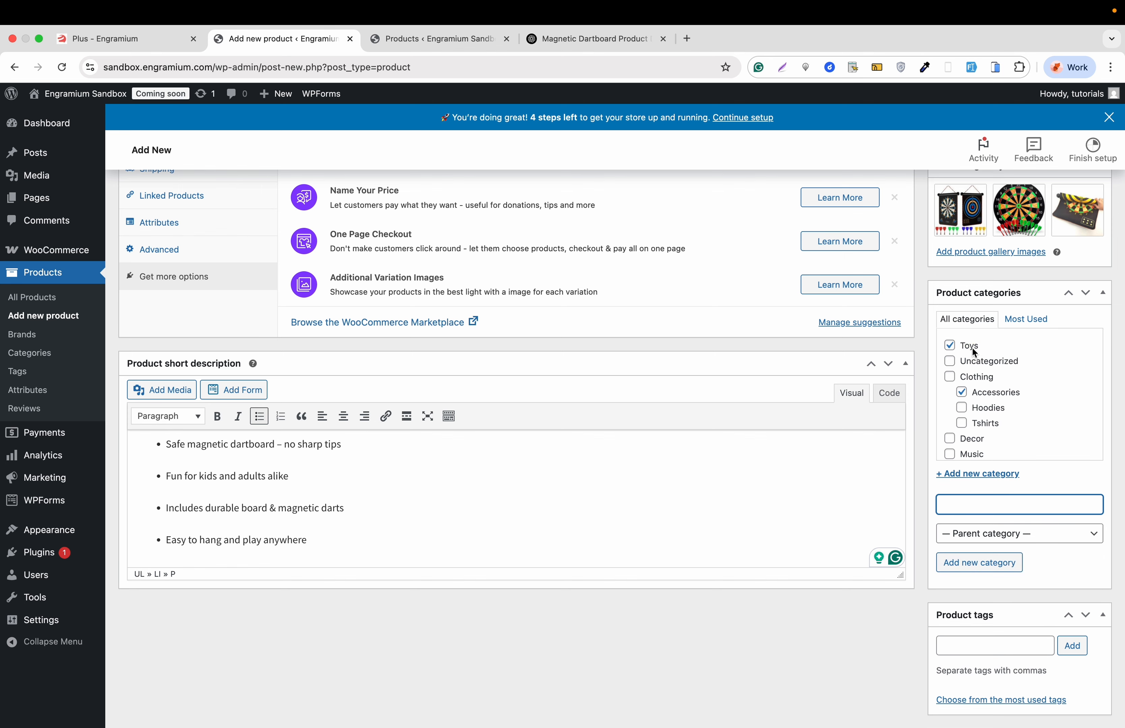
- Add the product tags dartboard, dart and margnetic
{"action": "scroll", "coordinate": [977, 388], "scroll_direction": "down", "scroll_amount": 1}
{"action": "scroll", "coordinate": [976, 387], "scroll_direction": "down", "scroll_amount": 5}
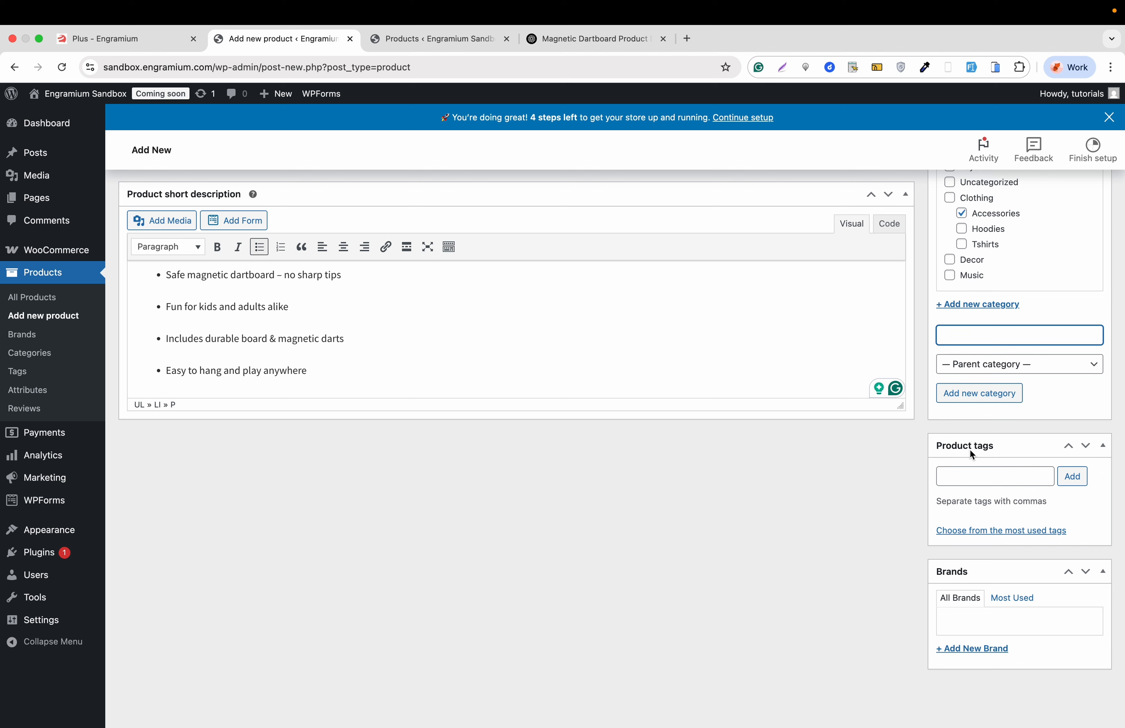
{"action": "left_click", "coordinate": [973, 477]}
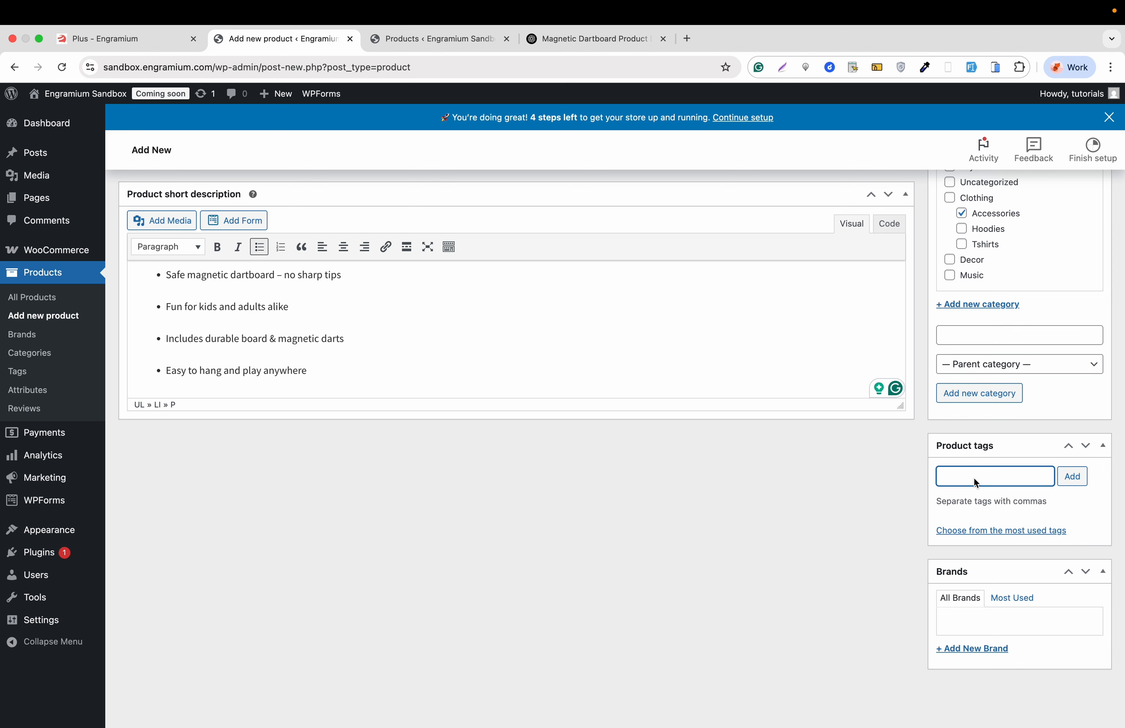
{"action": "type", "text": "dartboard"}
{"action": "key", "text": "Return"}
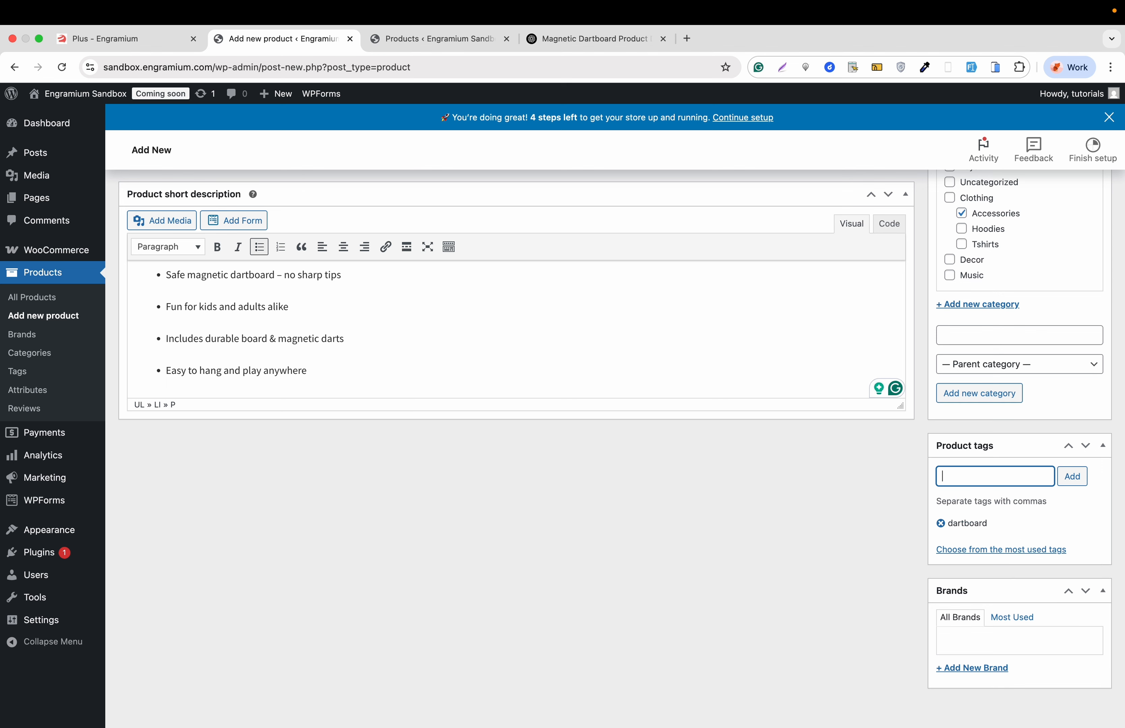
{"action": "type", "text": "dart"}
{"action": "key", "text": "Return"}
{"action": "type", "text": "margnetic"}
{"action": "key", "text": "Return"}
- Add a new brand named custombrand to the product
{"action": "scroll", "coordinate": [1021, 434], "scroll_direction": "down", "scroll_amount": 1}
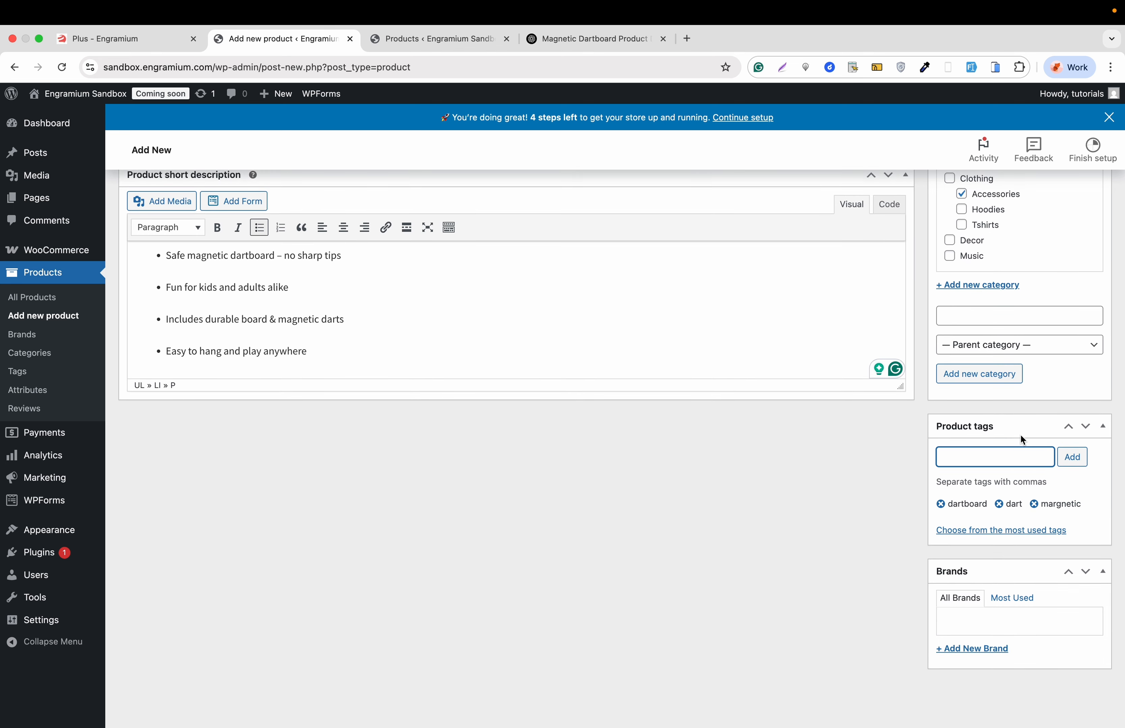
{"action": "scroll", "coordinate": [1020, 434], "scroll_direction": "down", "scroll_amount": 1}
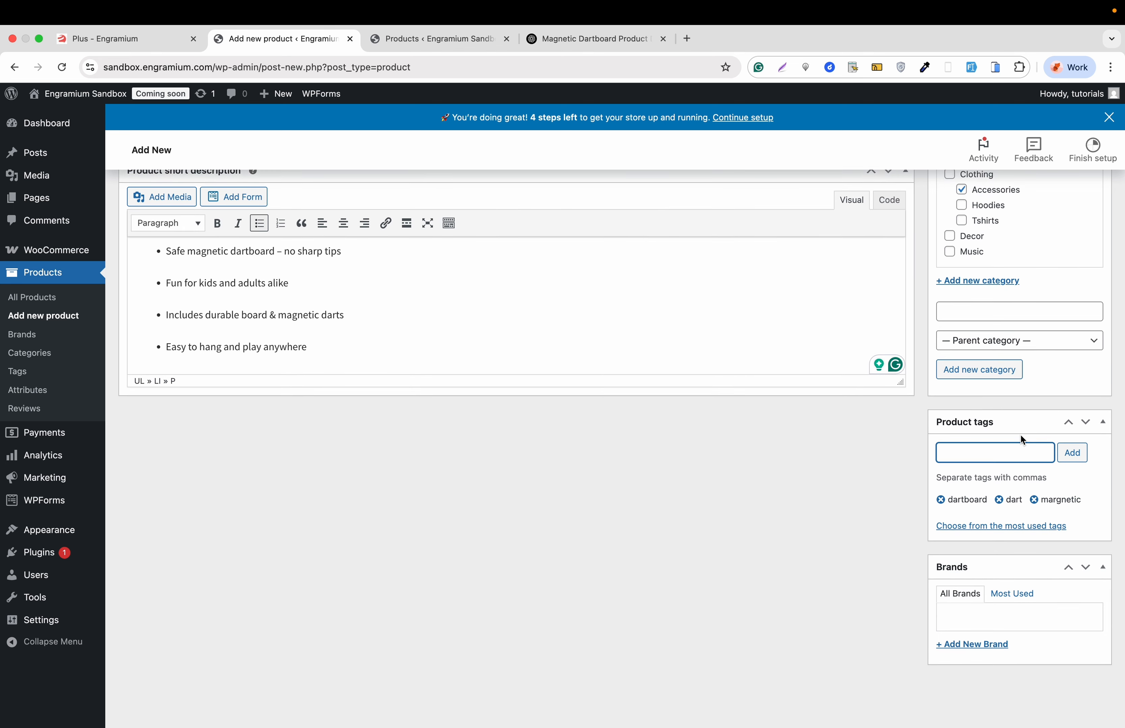
{"action": "left_click", "coordinate": [983, 651]}
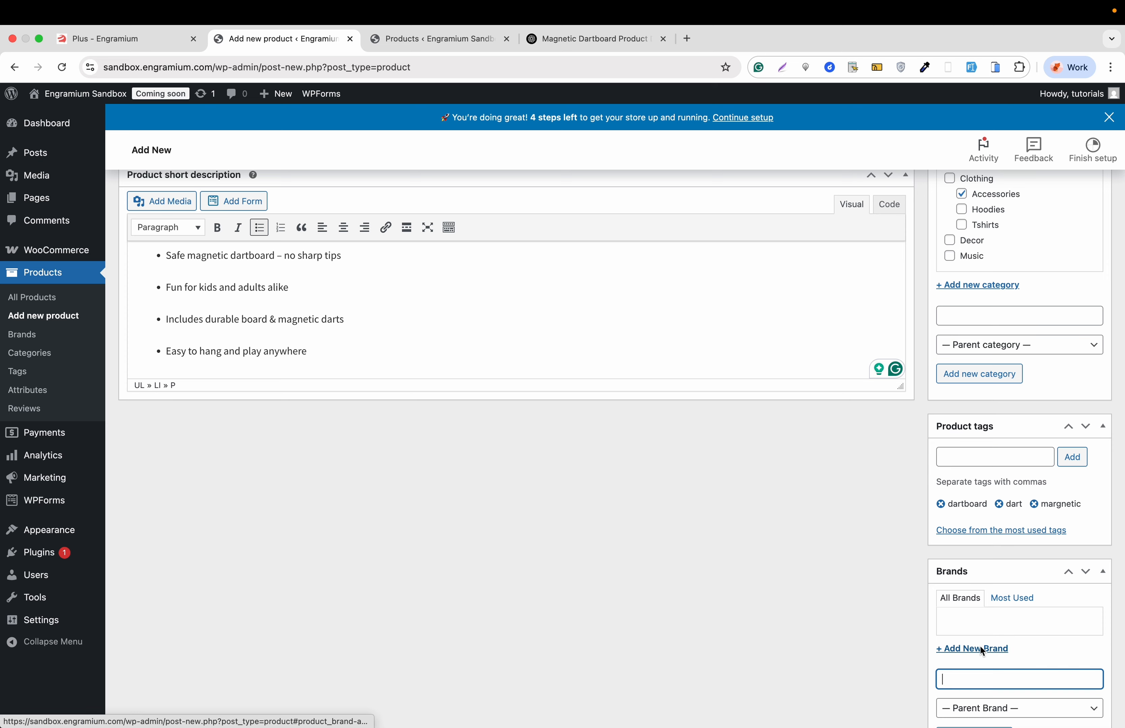
{"action": "scroll", "coordinate": [973, 657], "scroll_direction": "down", "scroll_amount": 3}
{"action": "type", "text": "c"}
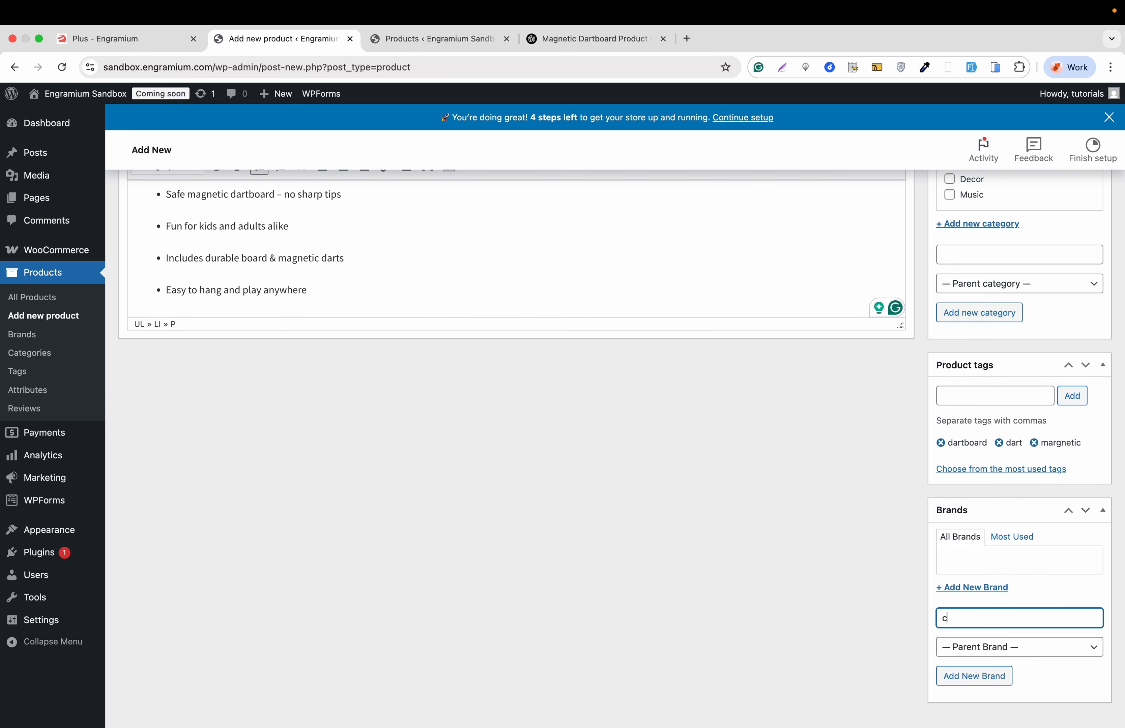
{"action": "type", "text": "ustombrand"}
{"action": "left_click", "coordinate": [976, 676]}
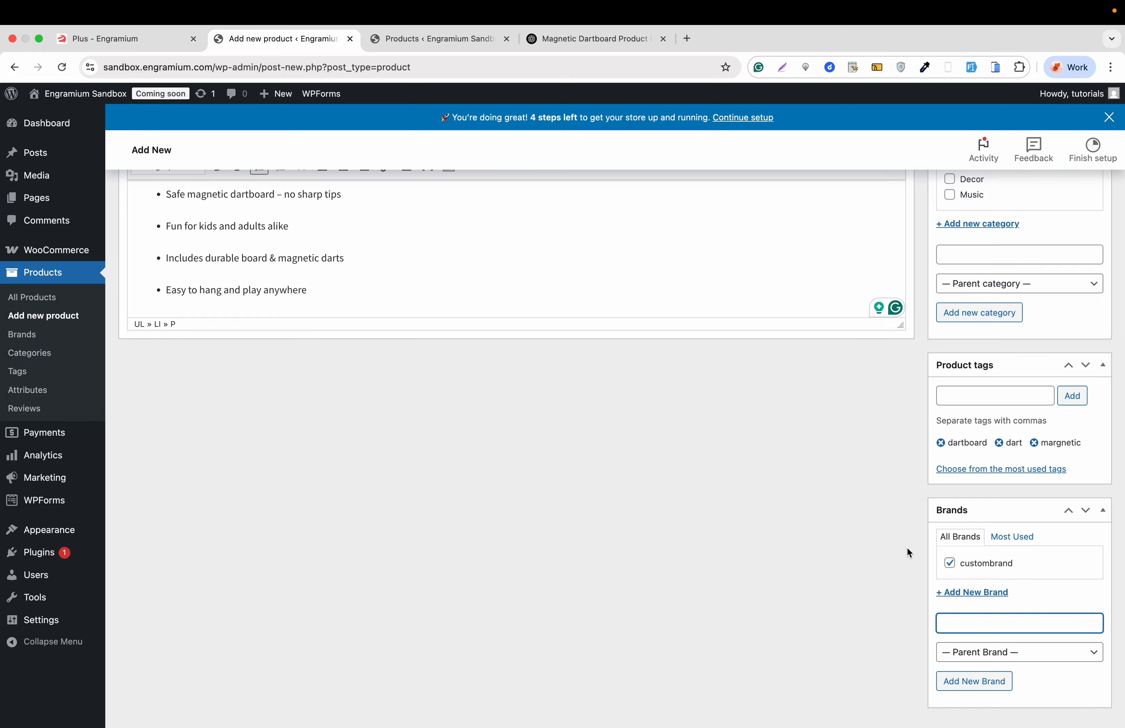
- Preview the product page and look through its details and gallery images
{"action": "scroll", "coordinate": [906, 546], "scroll_direction": "up", "scroll_amount": 15}
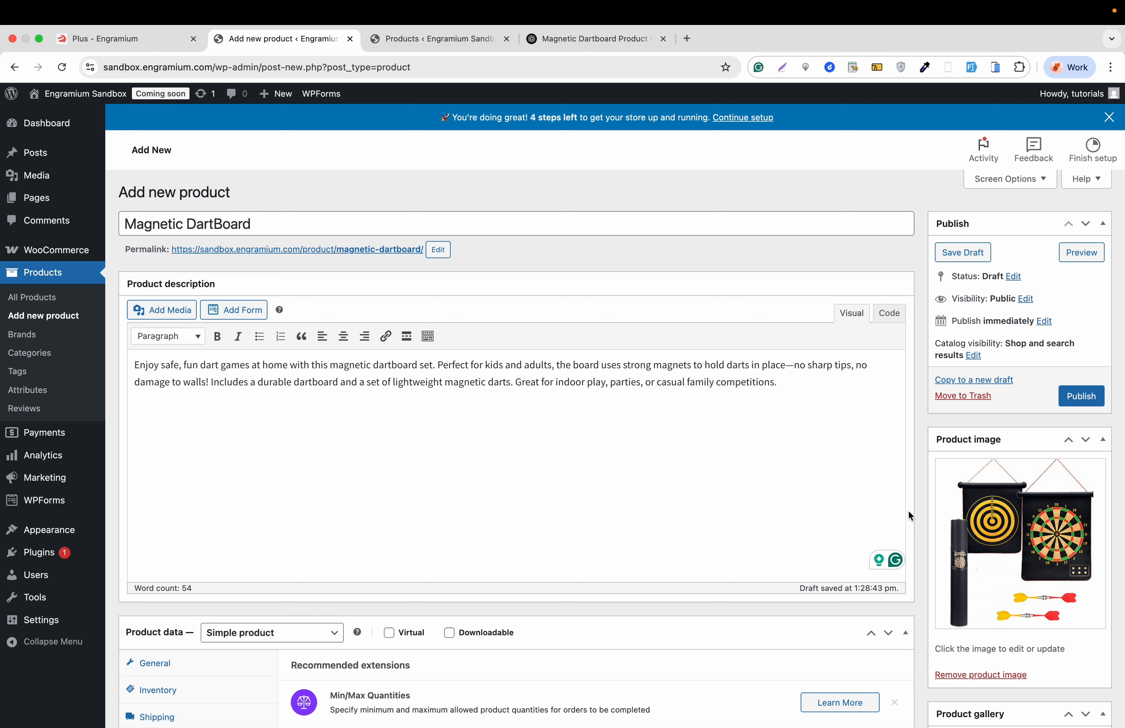
{"action": "left_click", "coordinate": [1087, 259]}
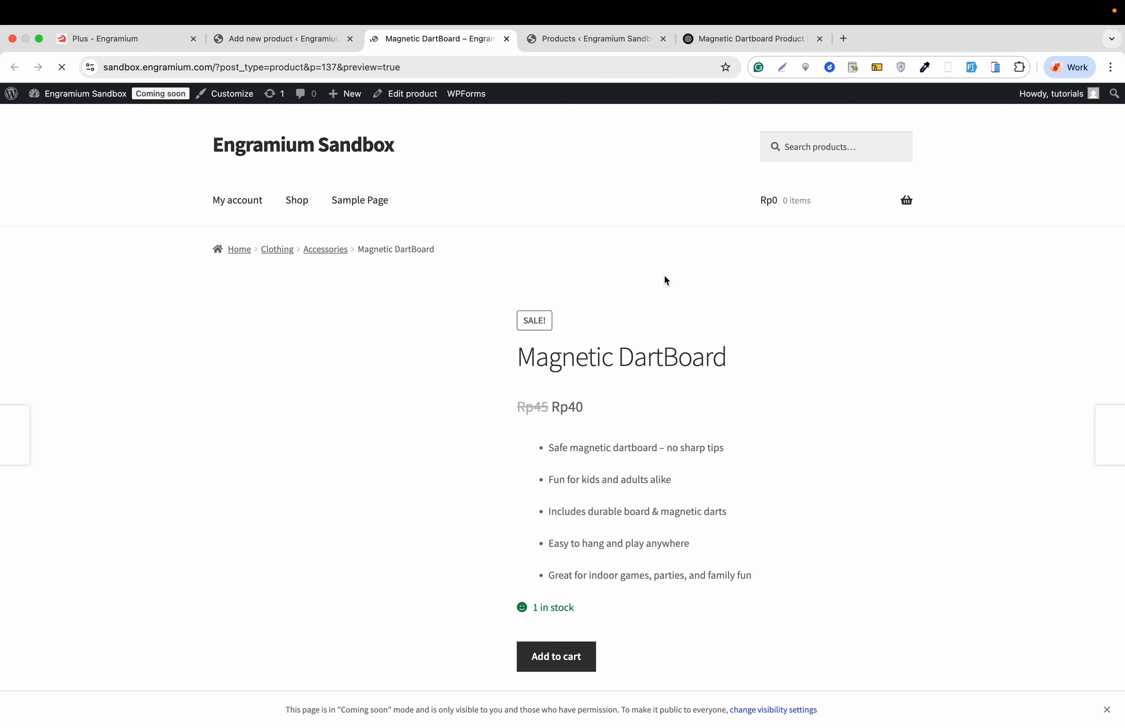
{"action": "scroll", "coordinate": [665, 277], "scroll_direction": "down", "scroll_amount": 3}
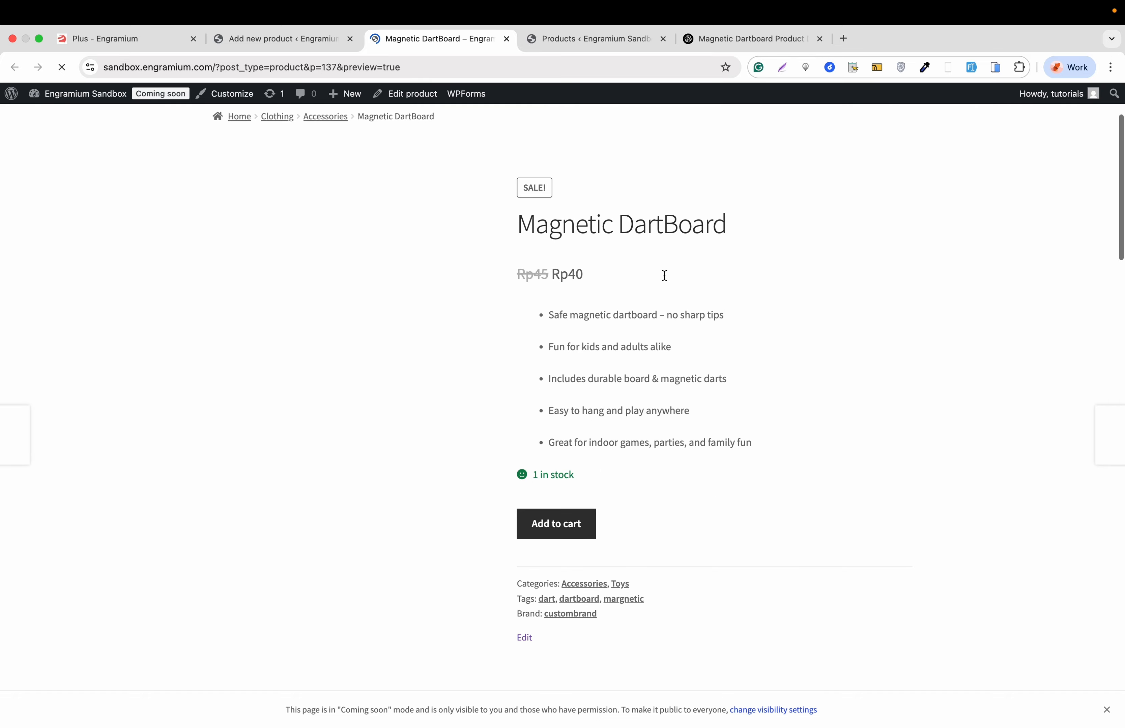
{"action": "scroll", "coordinate": [664, 276], "scroll_direction": "down", "scroll_amount": 5}
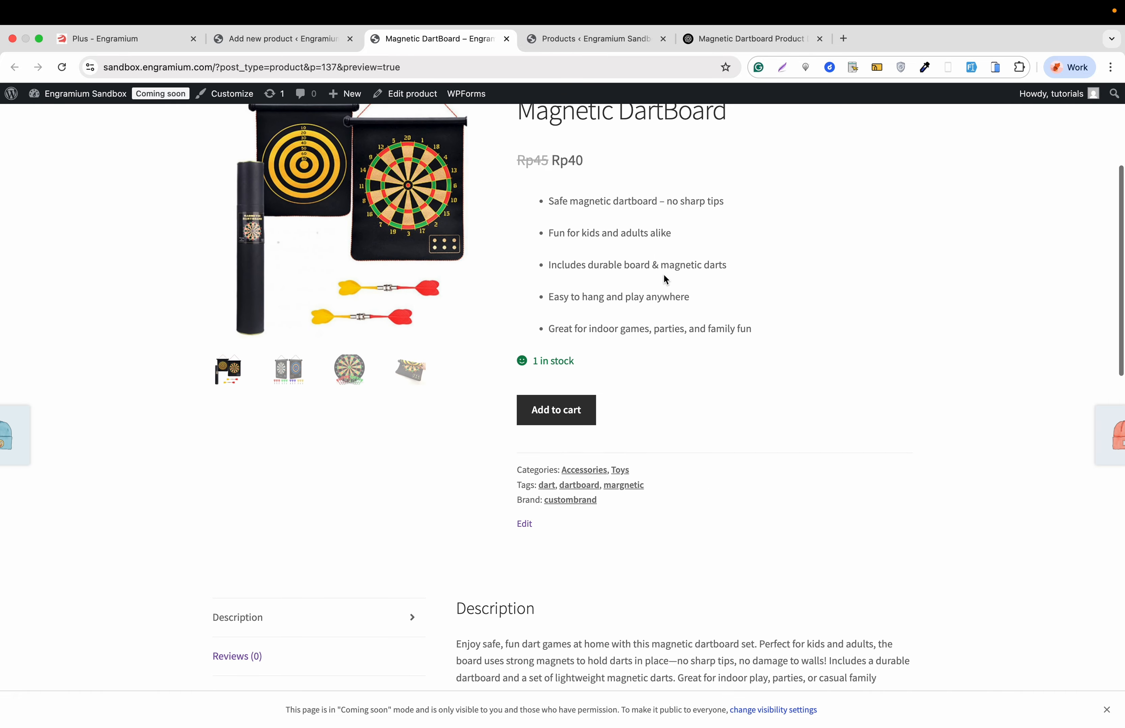
{"action": "scroll", "coordinate": [664, 279], "scroll_direction": "up", "scroll_amount": 3}
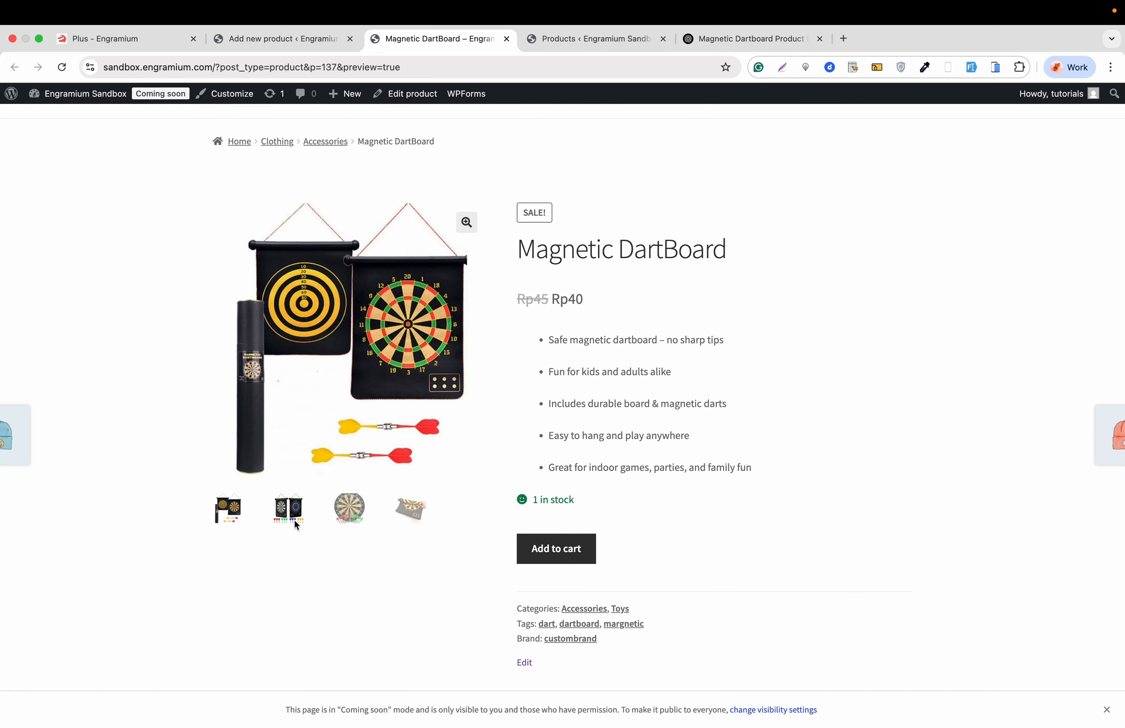
{"action": "left_click", "coordinate": [296, 515]}
{"action": "left_click", "coordinate": [349, 508]}
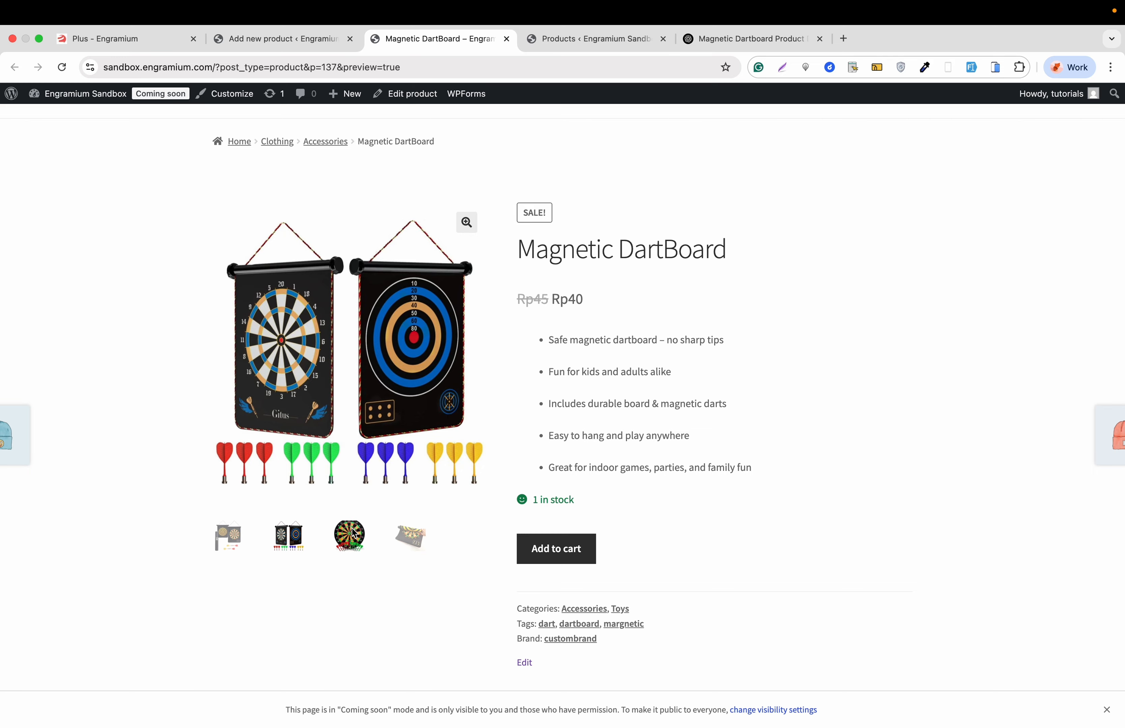
- Return to the product editor, publish the Magnetic DartBoard product and open its live page
{"action": "left_click", "coordinate": [323, 43]}
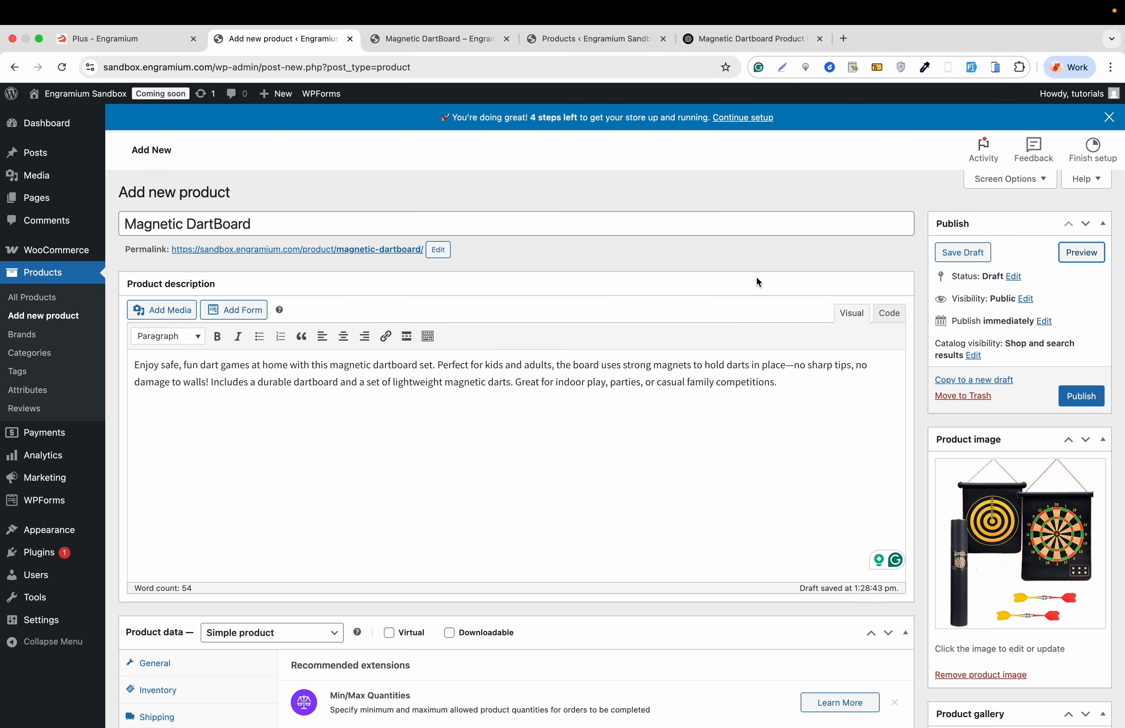
{"action": "left_click", "coordinate": [1081, 397]}
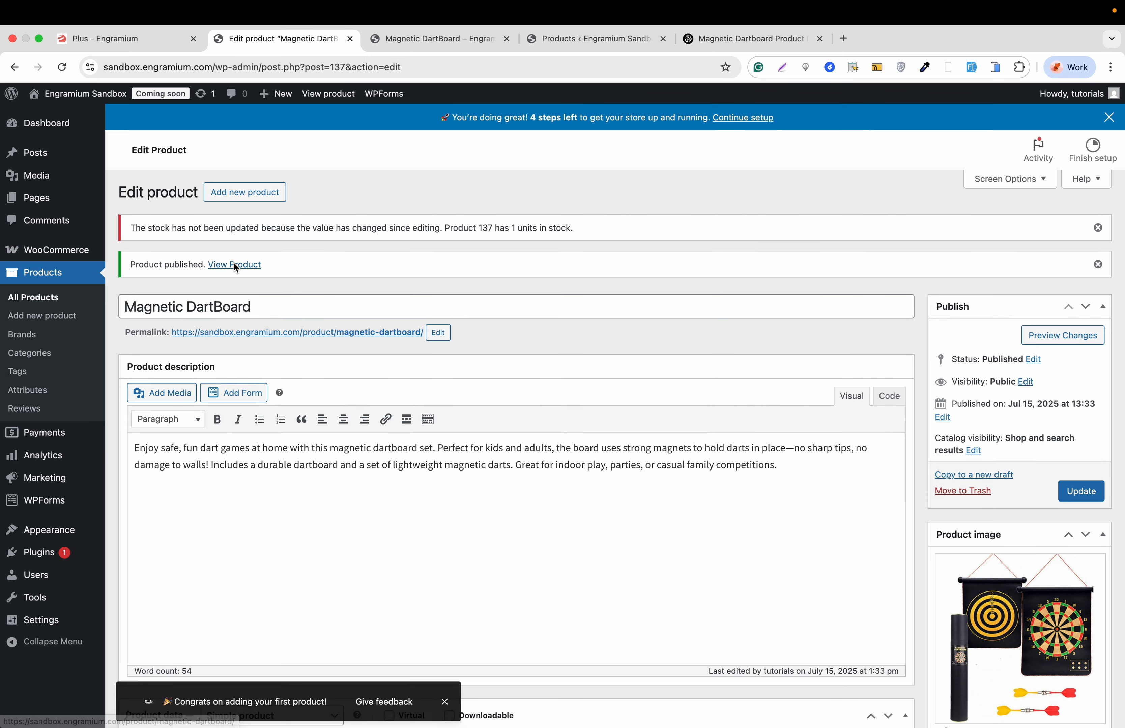
{"action": "left_click", "coordinate": [233, 262]}
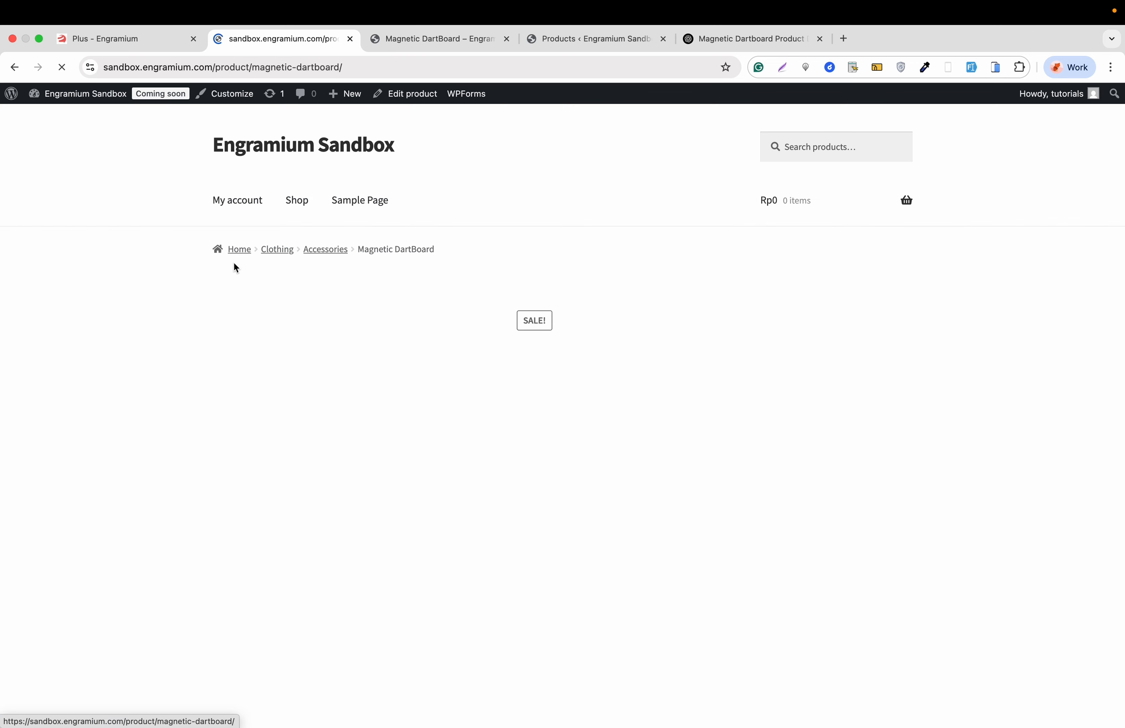
- Examine the published product page, including its images, price, short description, categories, tags, full description and suggested products
{"action": "scroll", "coordinate": [570, 312], "scroll_direction": "down", "scroll_amount": 5}
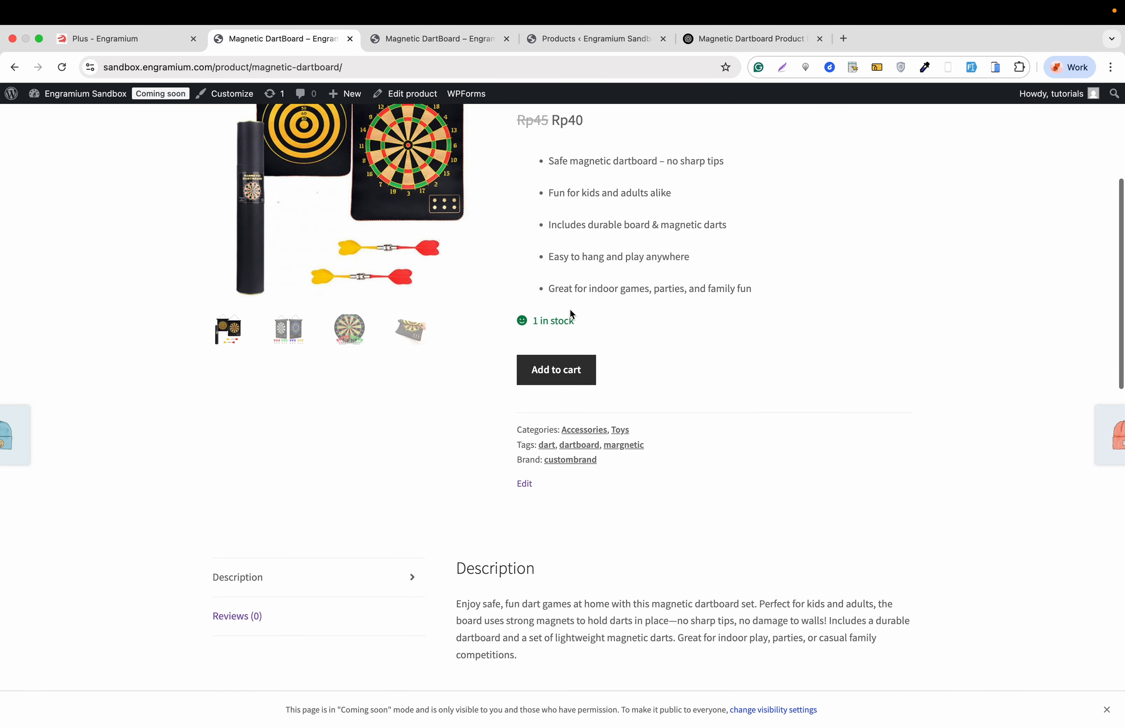
{"action": "scroll", "coordinate": [570, 313], "scroll_direction": "up", "scroll_amount": 4}
{"action": "scroll", "coordinate": [570, 312], "scroll_direction": "down", "scroll_amount": 10}
{"action": "scroll", "coordinate": [570, 312], "scroll_direction": "up", "scroll_amount": 2}
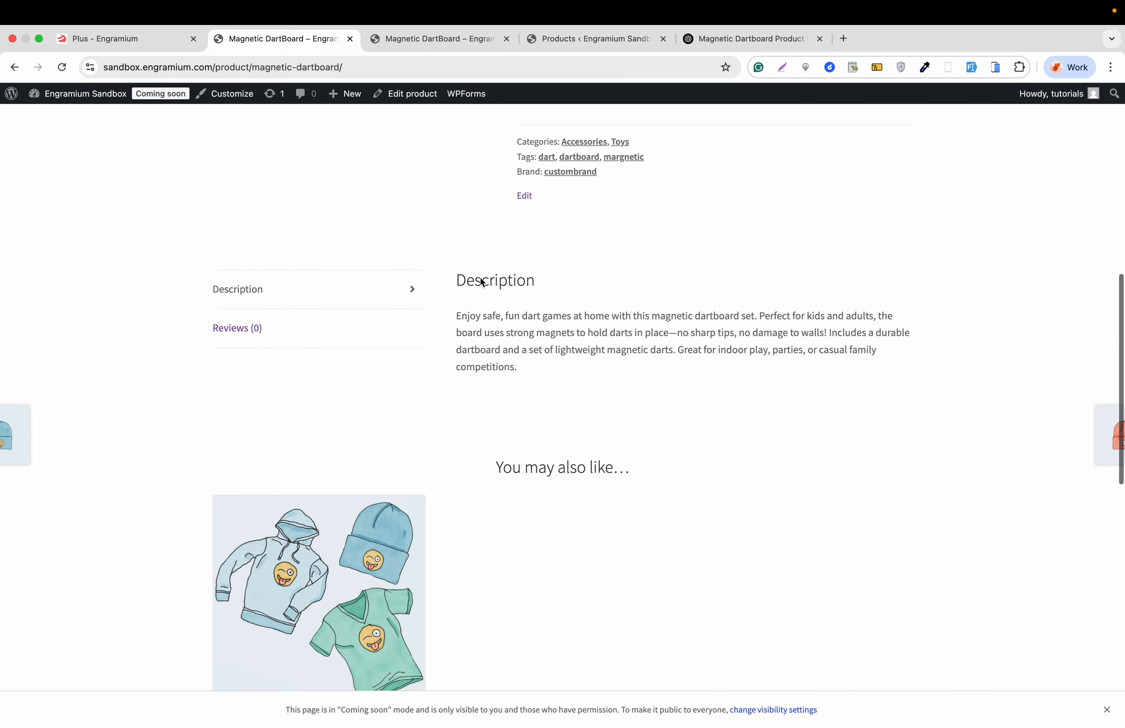
{"action": "left_click", "coordinate": [375, 289]}
{"action": "scroll", "coordinate": [376, 290], "scroll_direction": "up", "scroll_amount": 7}
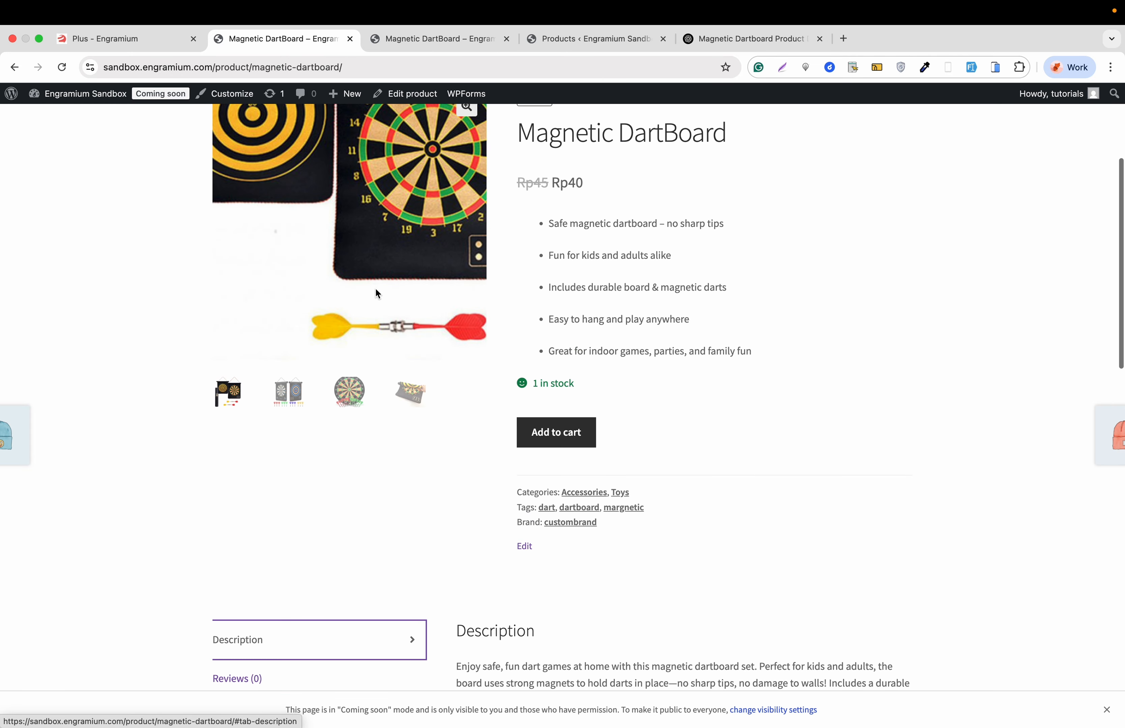
{"action": "scroll", "coordinate": [604, 241], "scroll_direction": "up", "scroll_amount": 3}
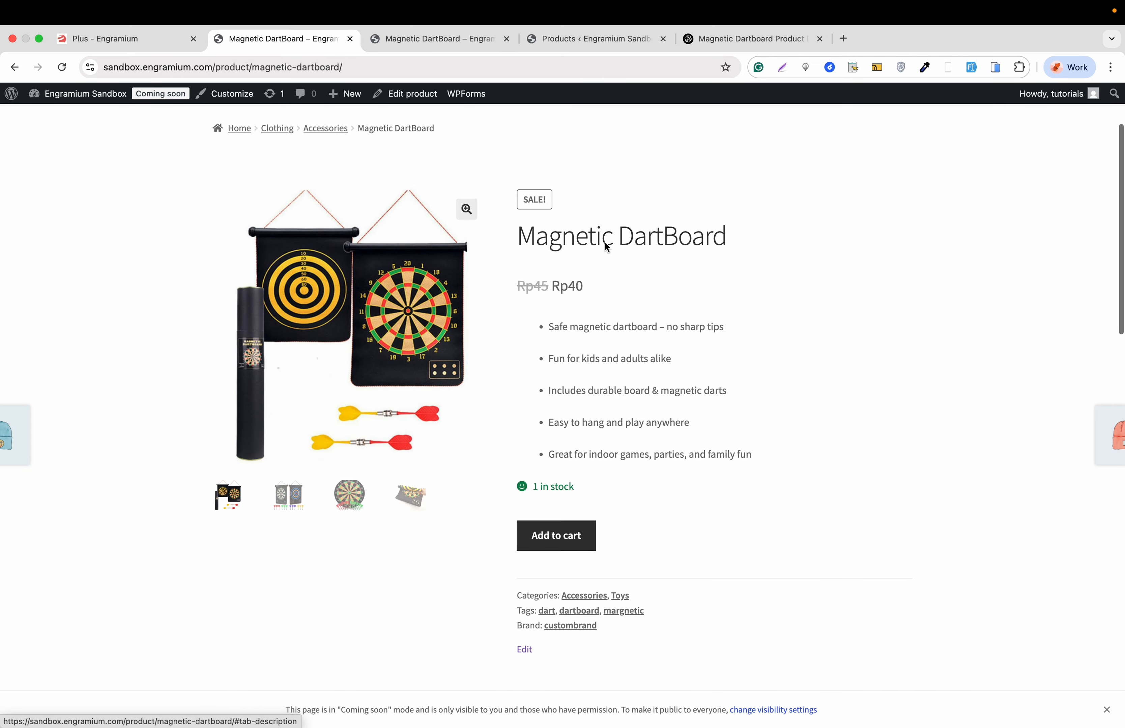
{"action": "scroll", "coordinate": [604, 242], "scroll_direction": "up", "scroll_amount": 2}
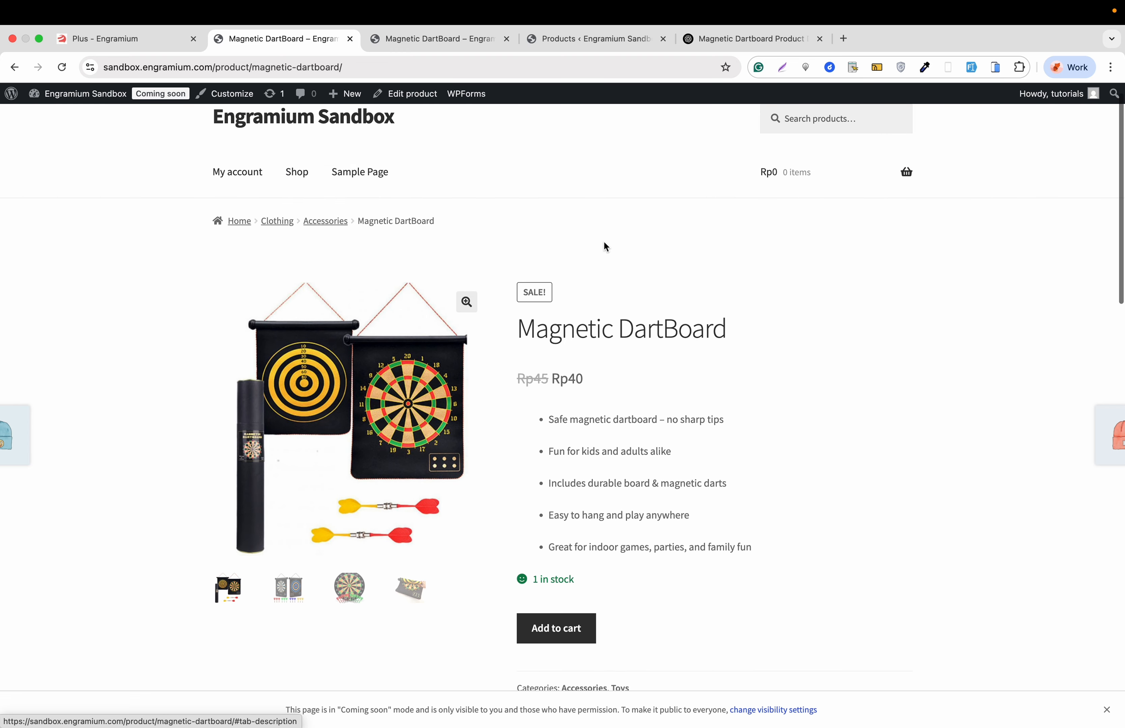